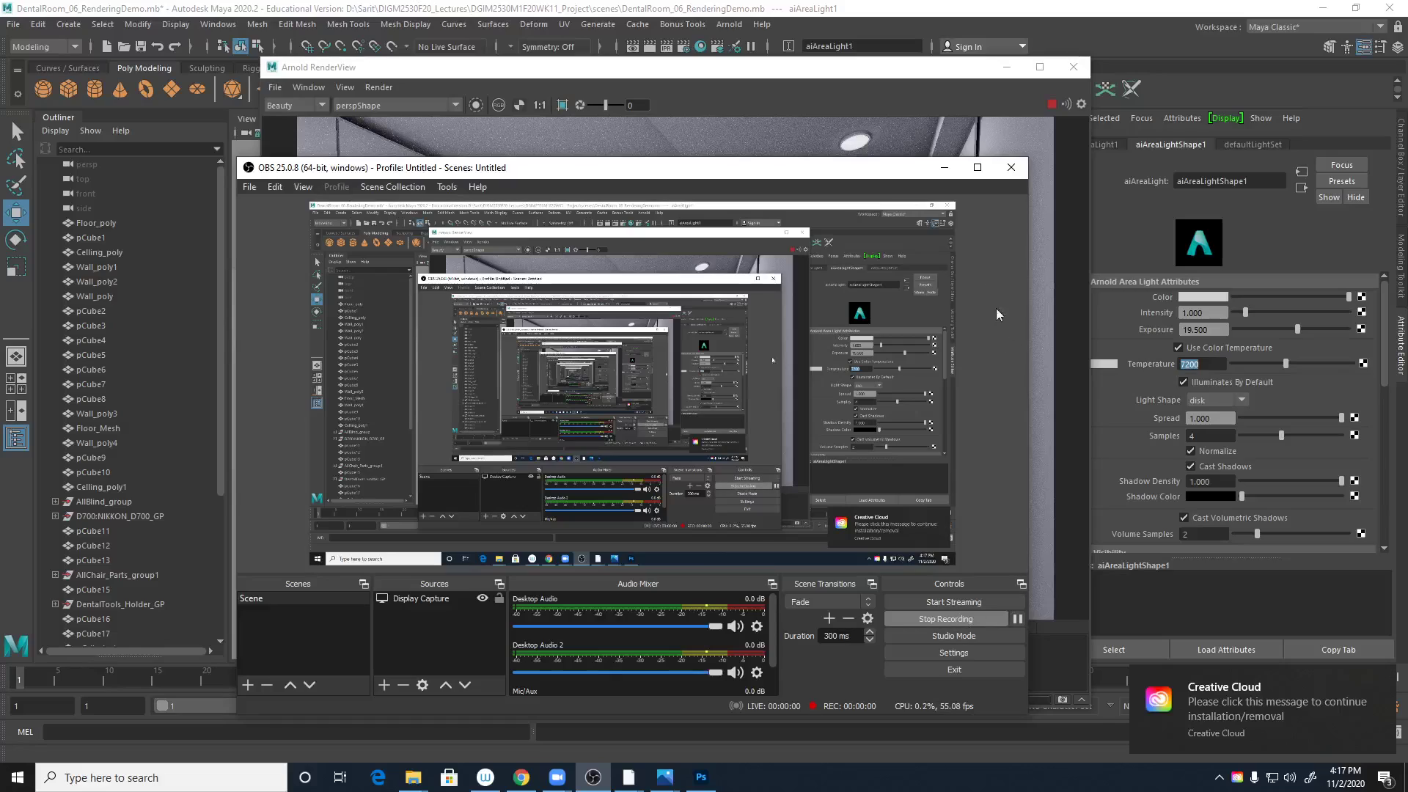
- Minimize OBS to reveal Maya's Arnold render, then bring up Photoshop's file-open dialog
left_click(945, 167)
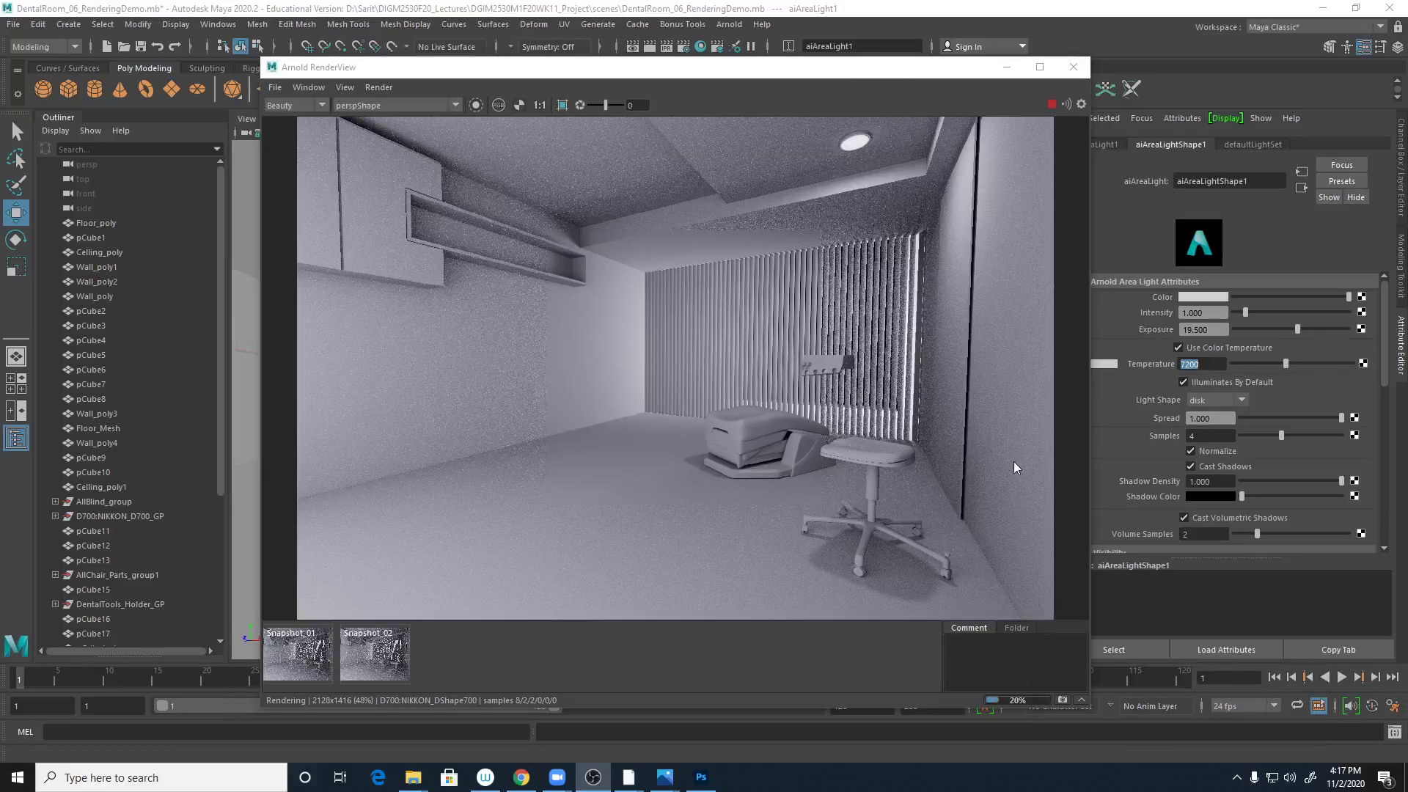
left_click(906, 513)
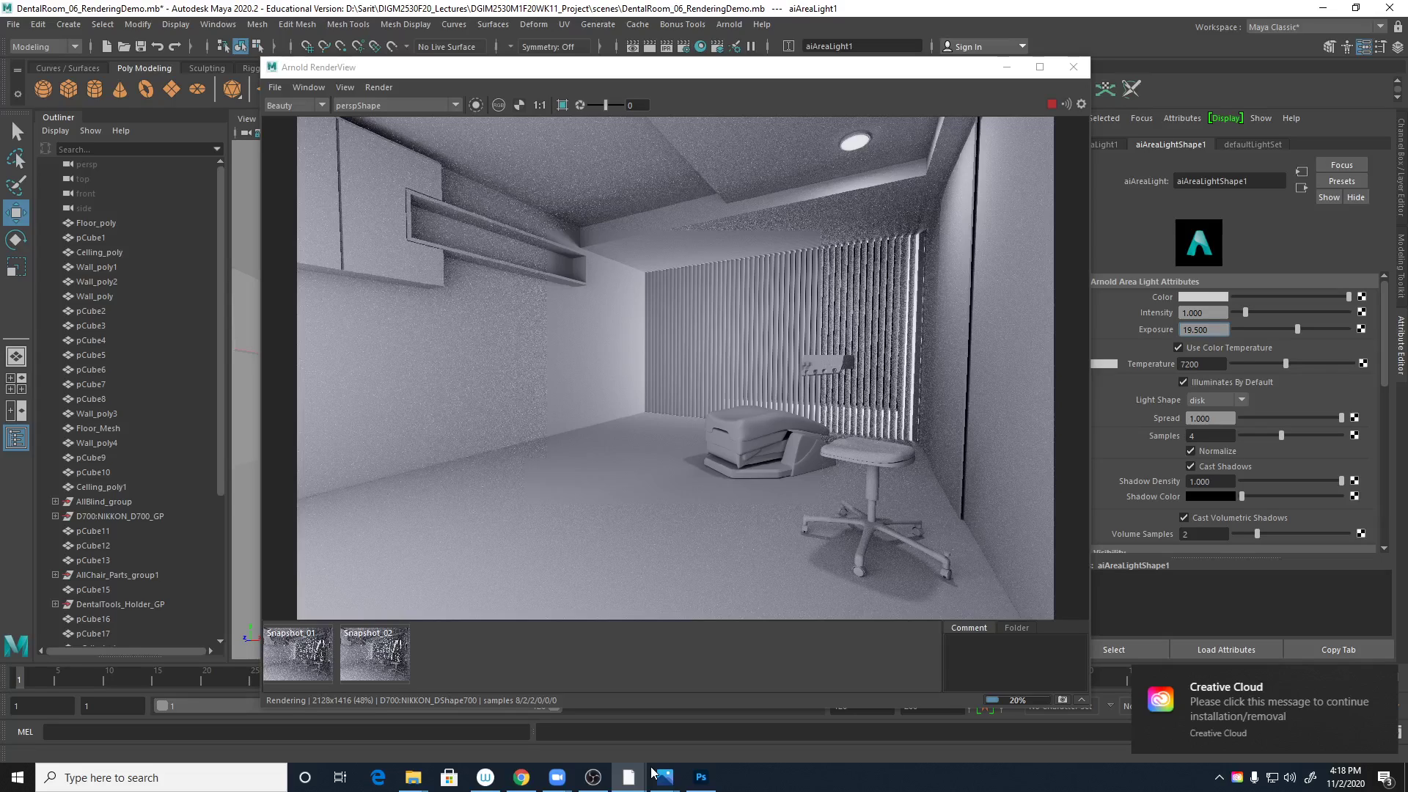
left_click(700, 776)
left_click(488, 572)
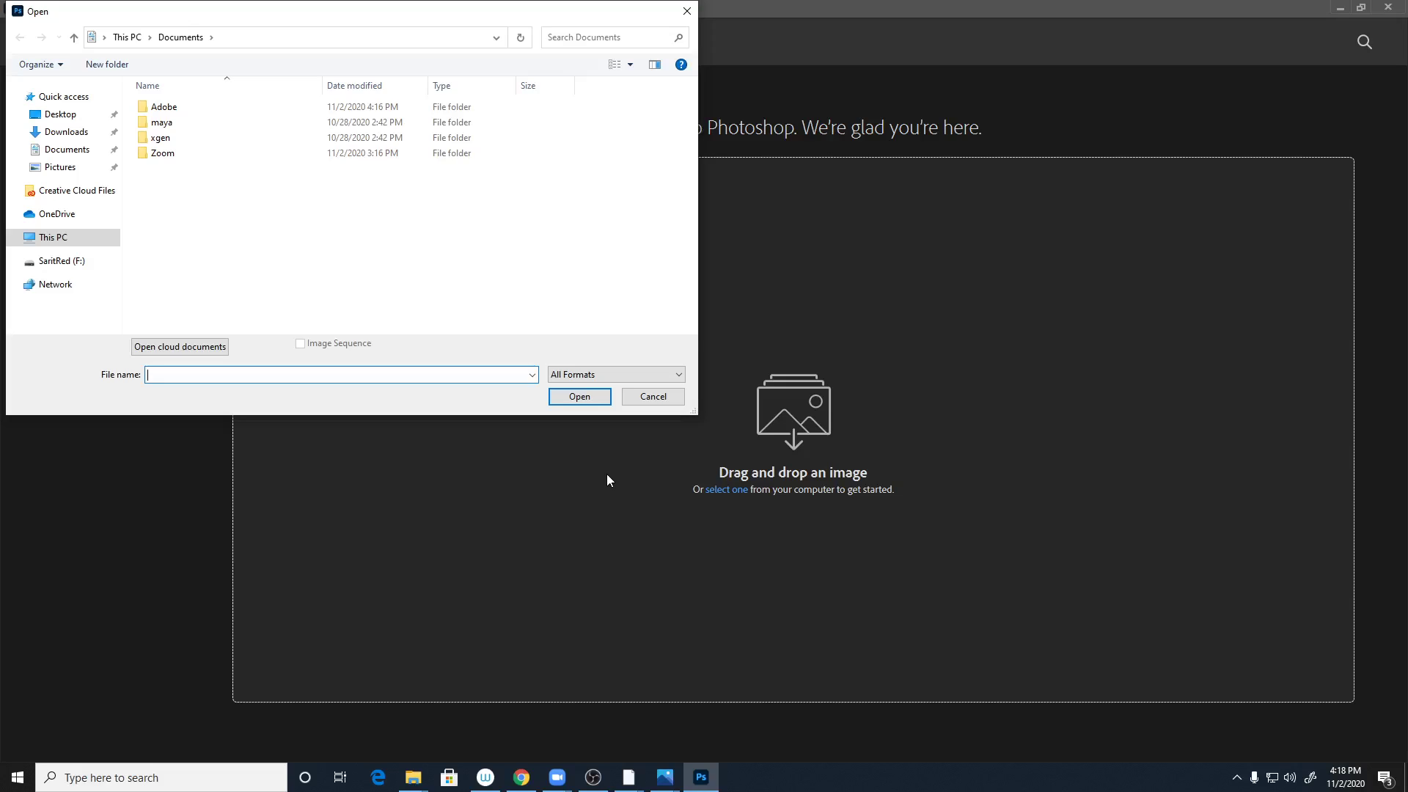
- Open room005 from DGIM2530F20_Lectures > WK11_Project > images, then switch to the Chrome course page
double_click(212, 107)
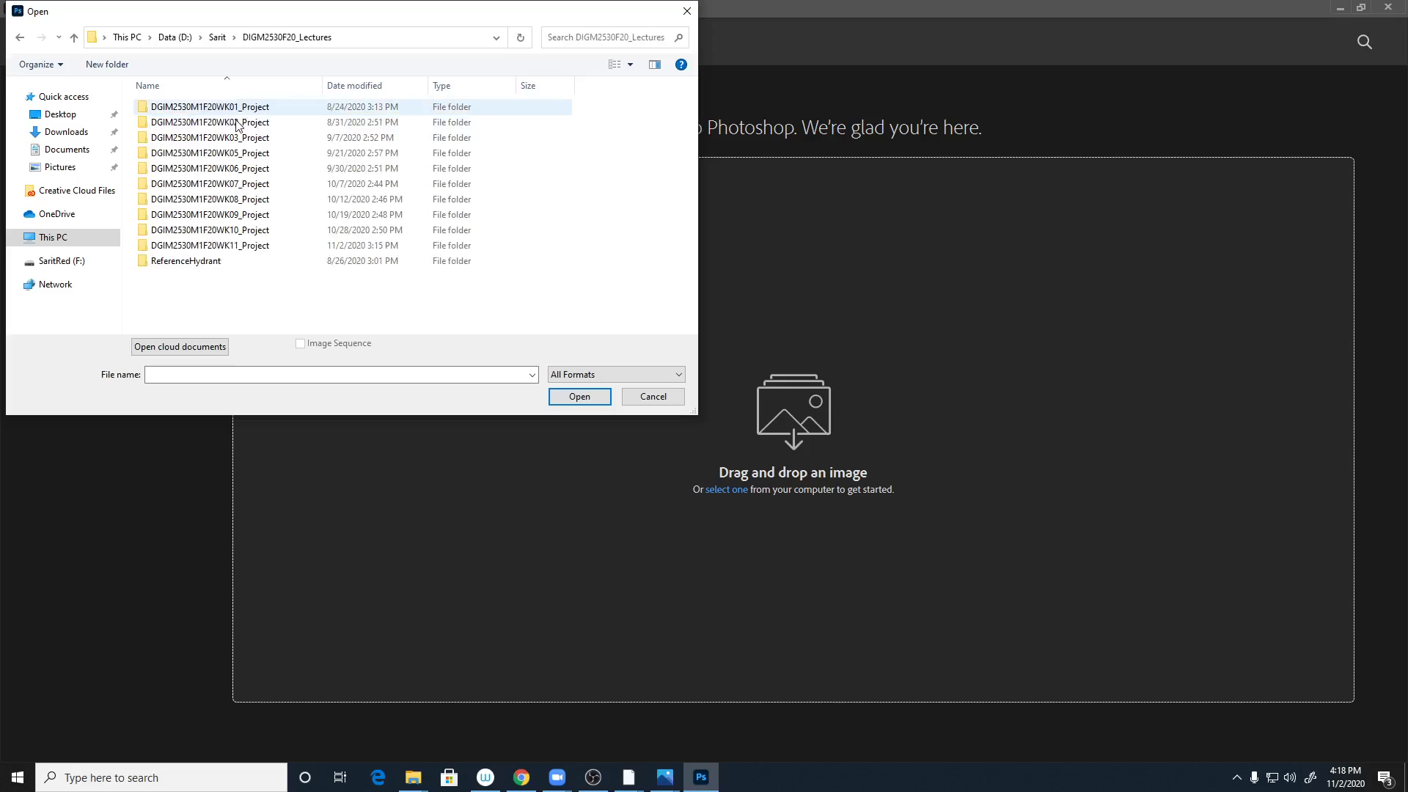
double_click(259, 249)
left_click(576, 163)
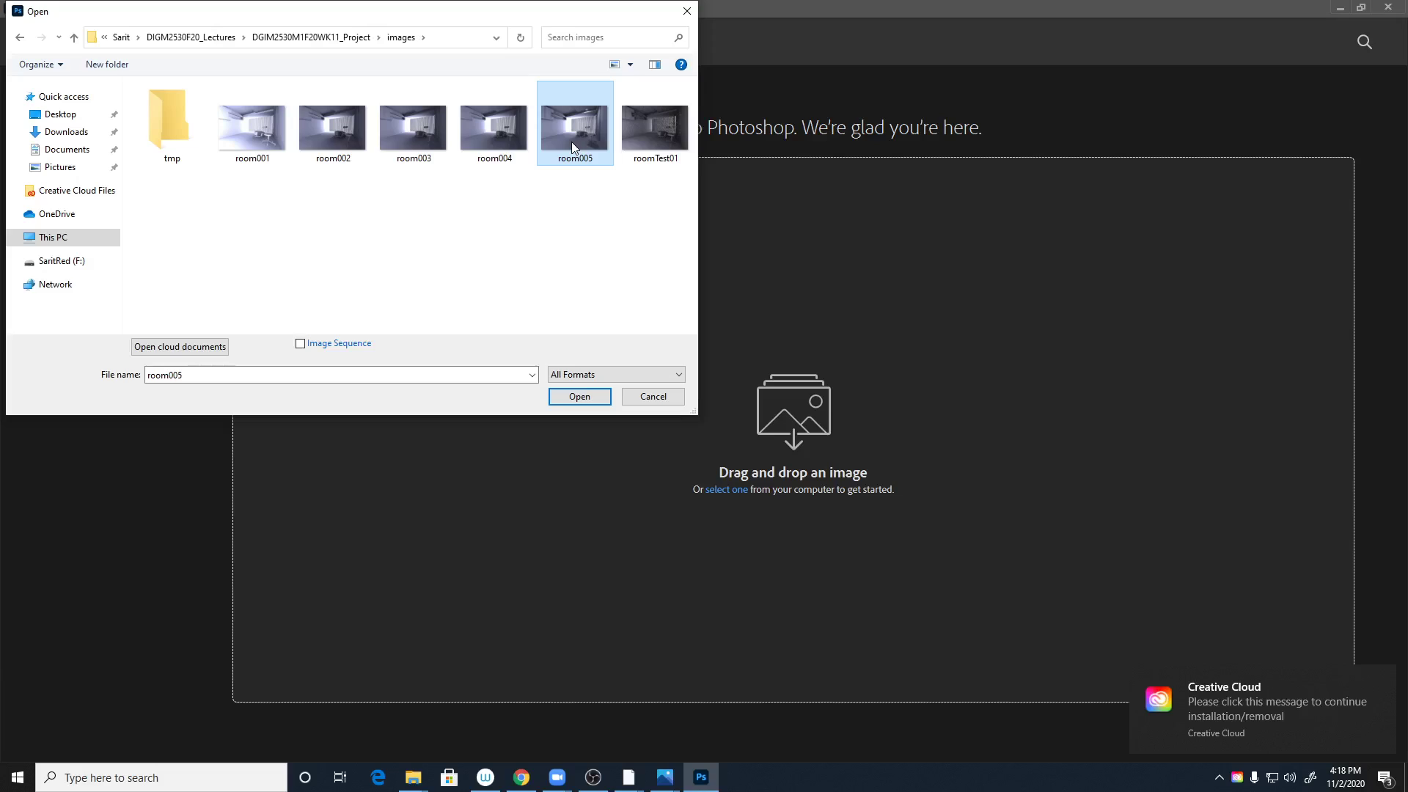
double_click(572, 145)
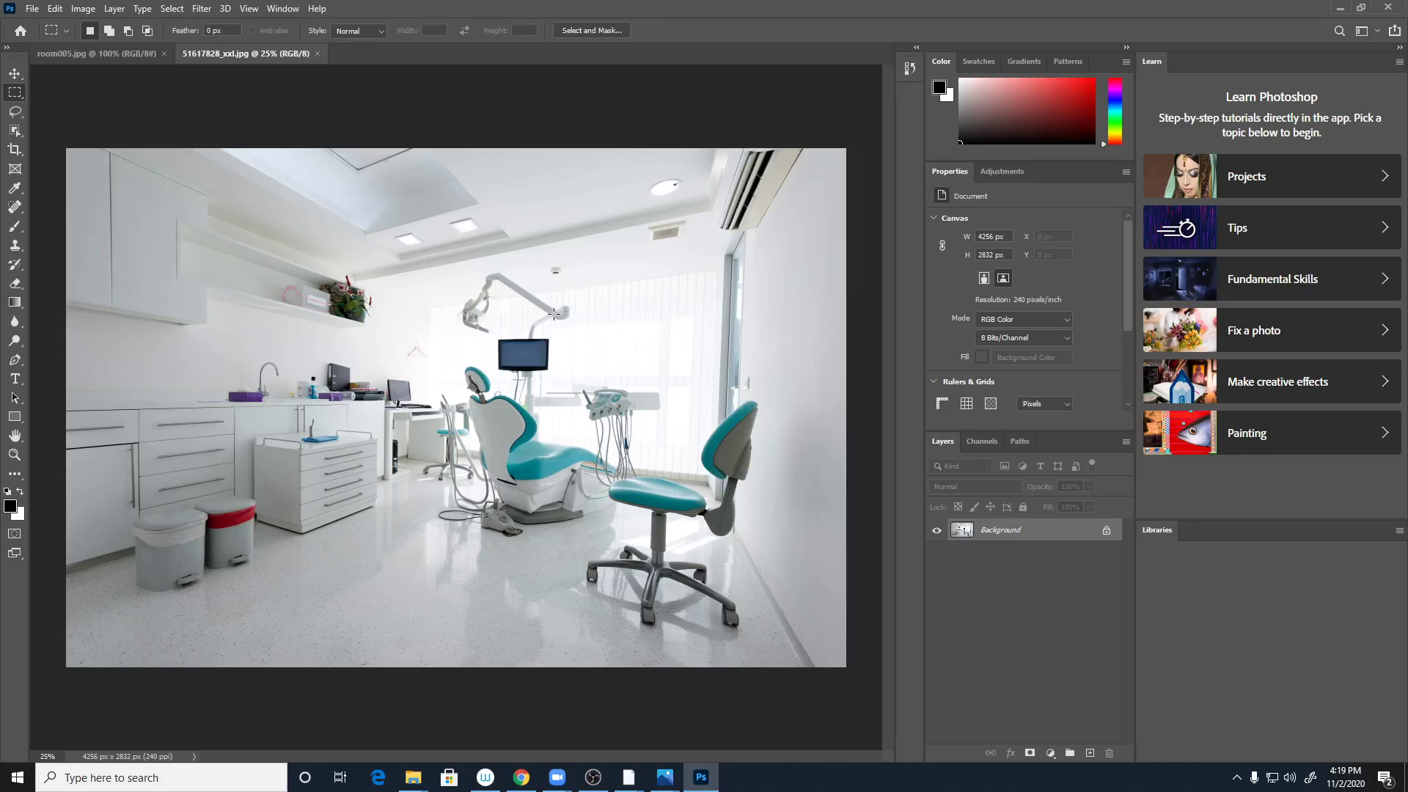
key("alt+Tab")
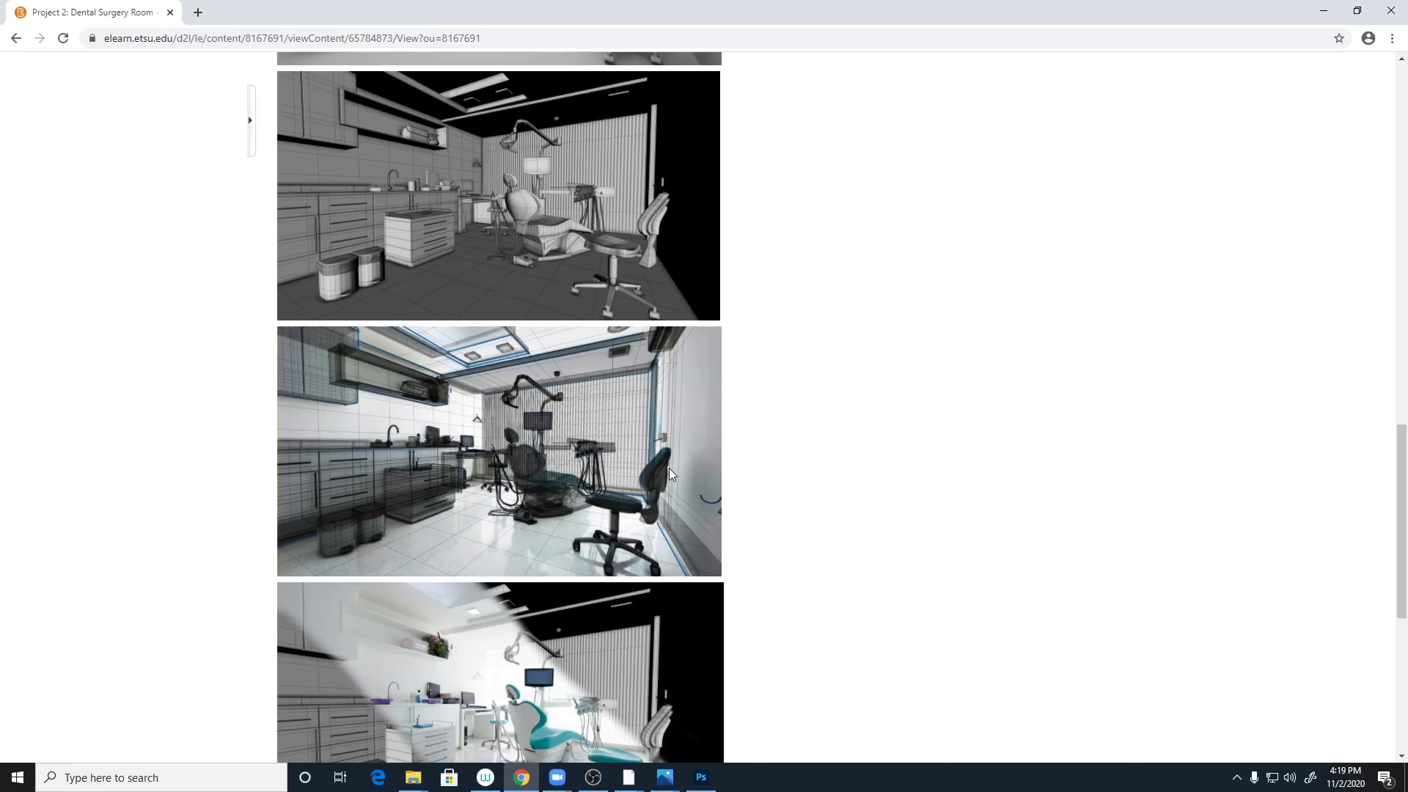
- Scroll through the course page's wireframe-to-render examples and return to Photoshop
scroll(436, 326, "up", 1)
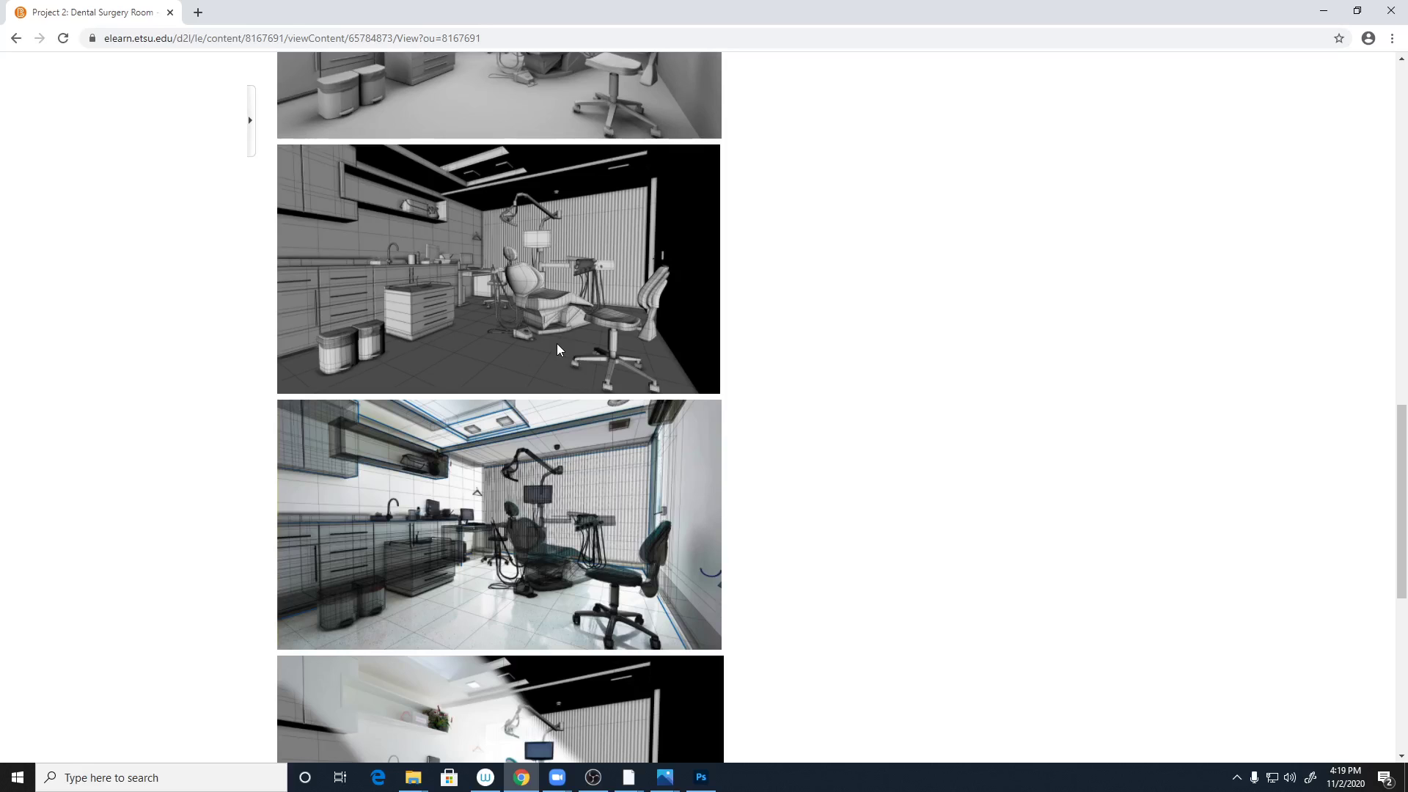
key("alt+Tab")
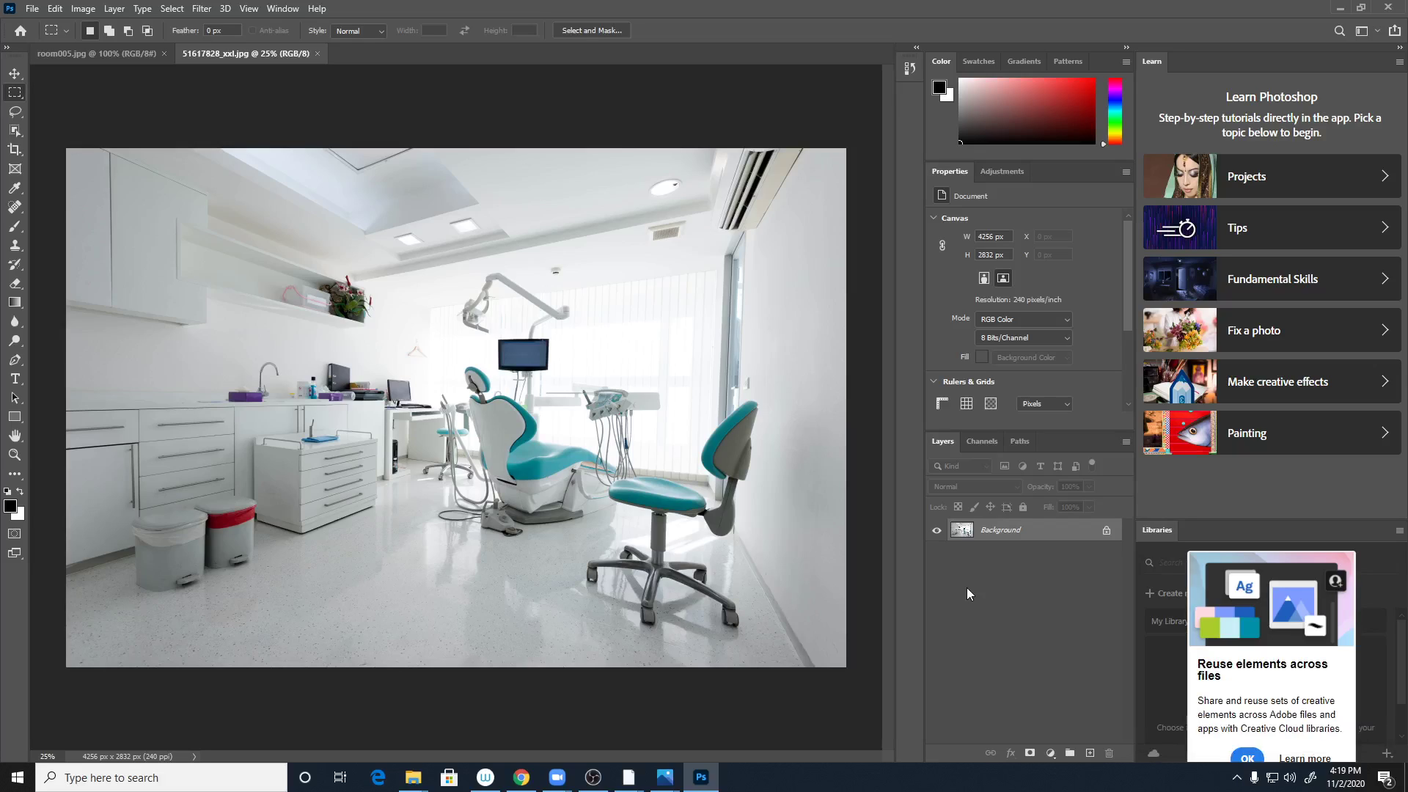
- Turn on rulers in room005 and select the entire dental clinic photo
left_click(134, 59)
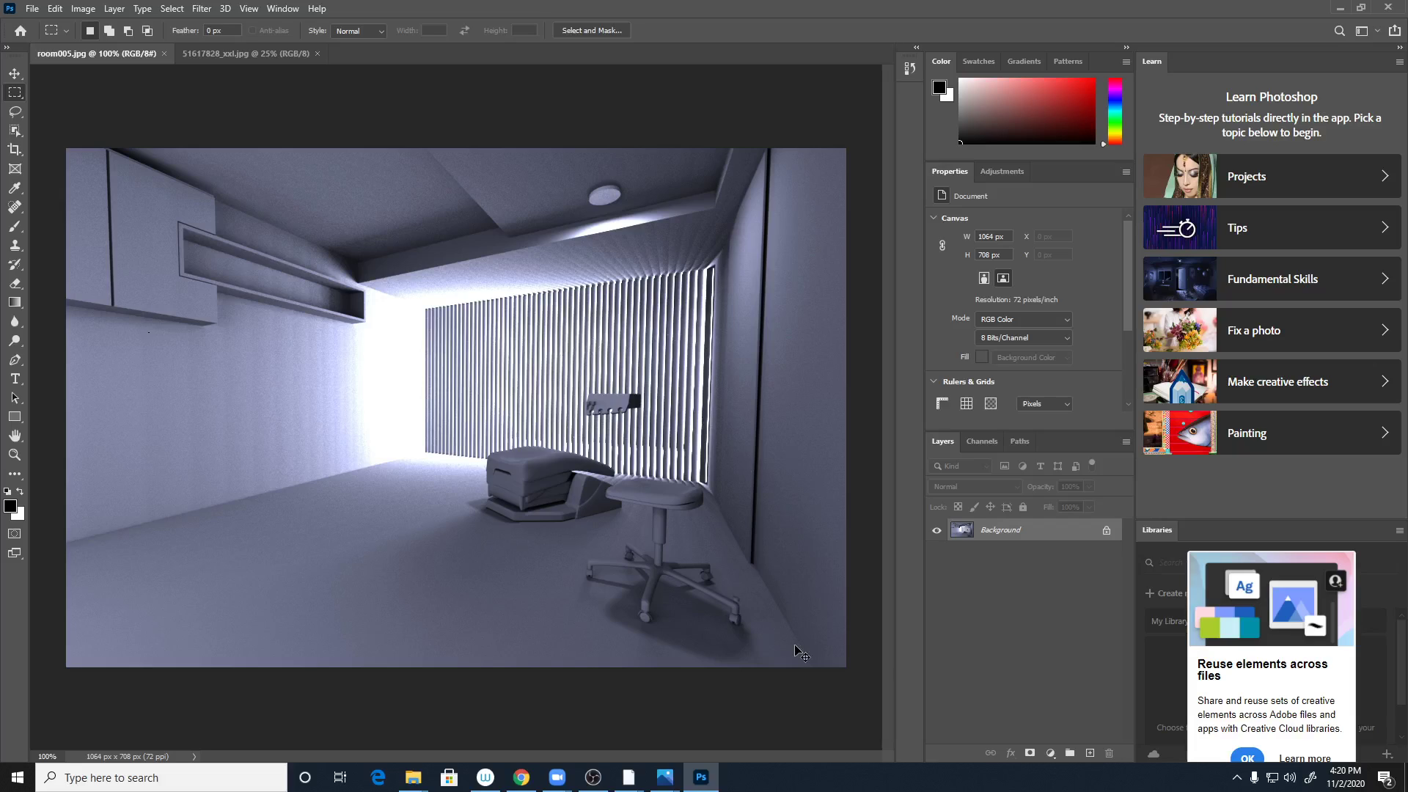
key("ctrl+r")
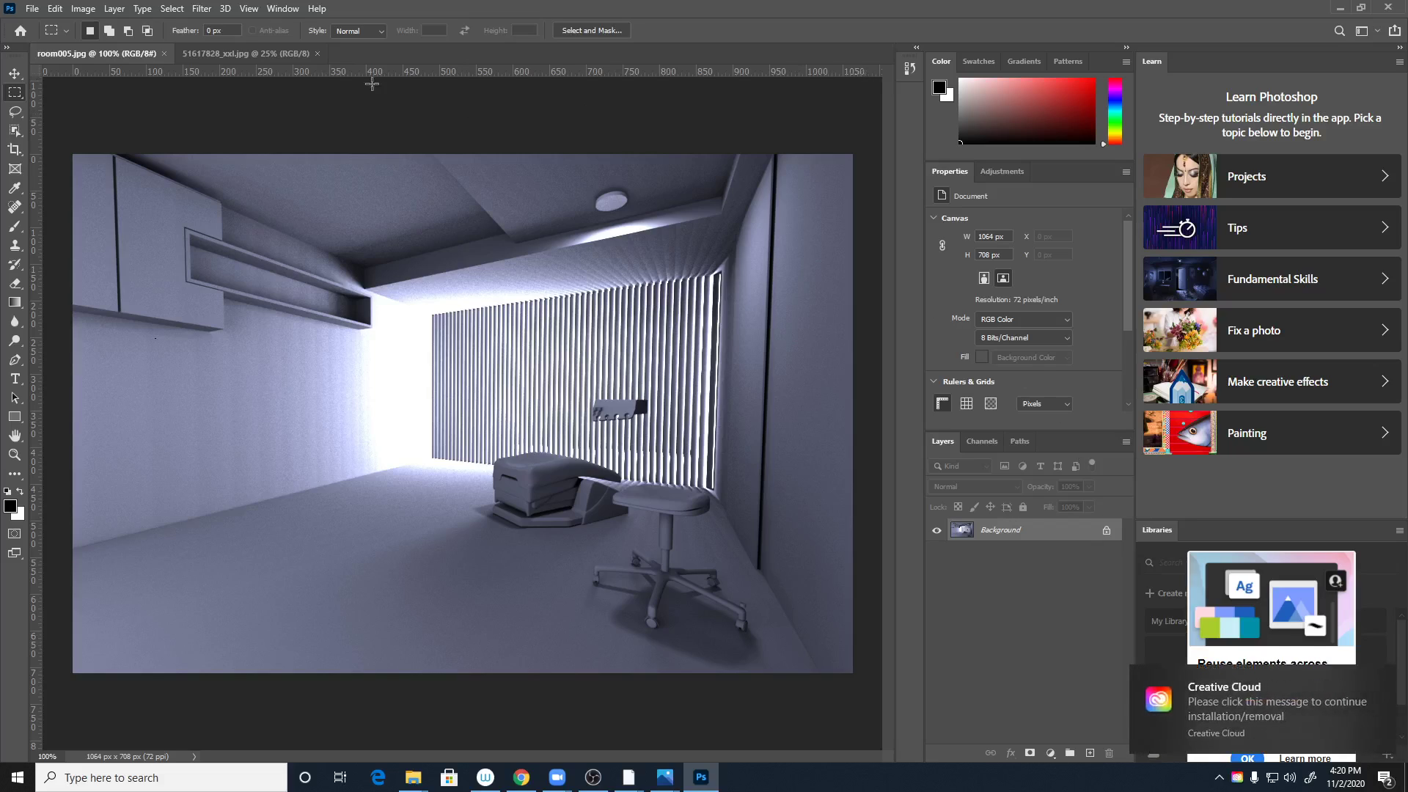
left_click(286, 58)
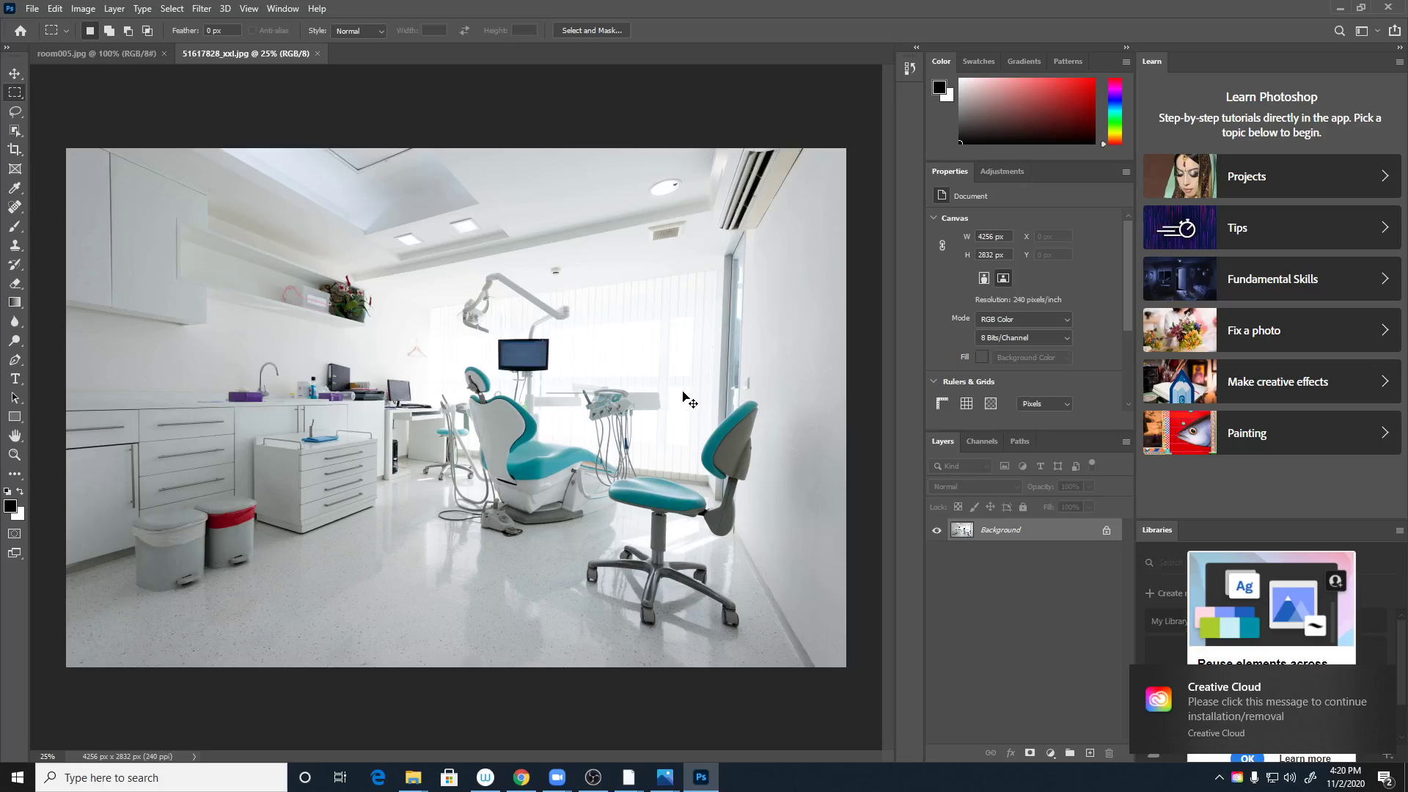
key("ctrl+a")
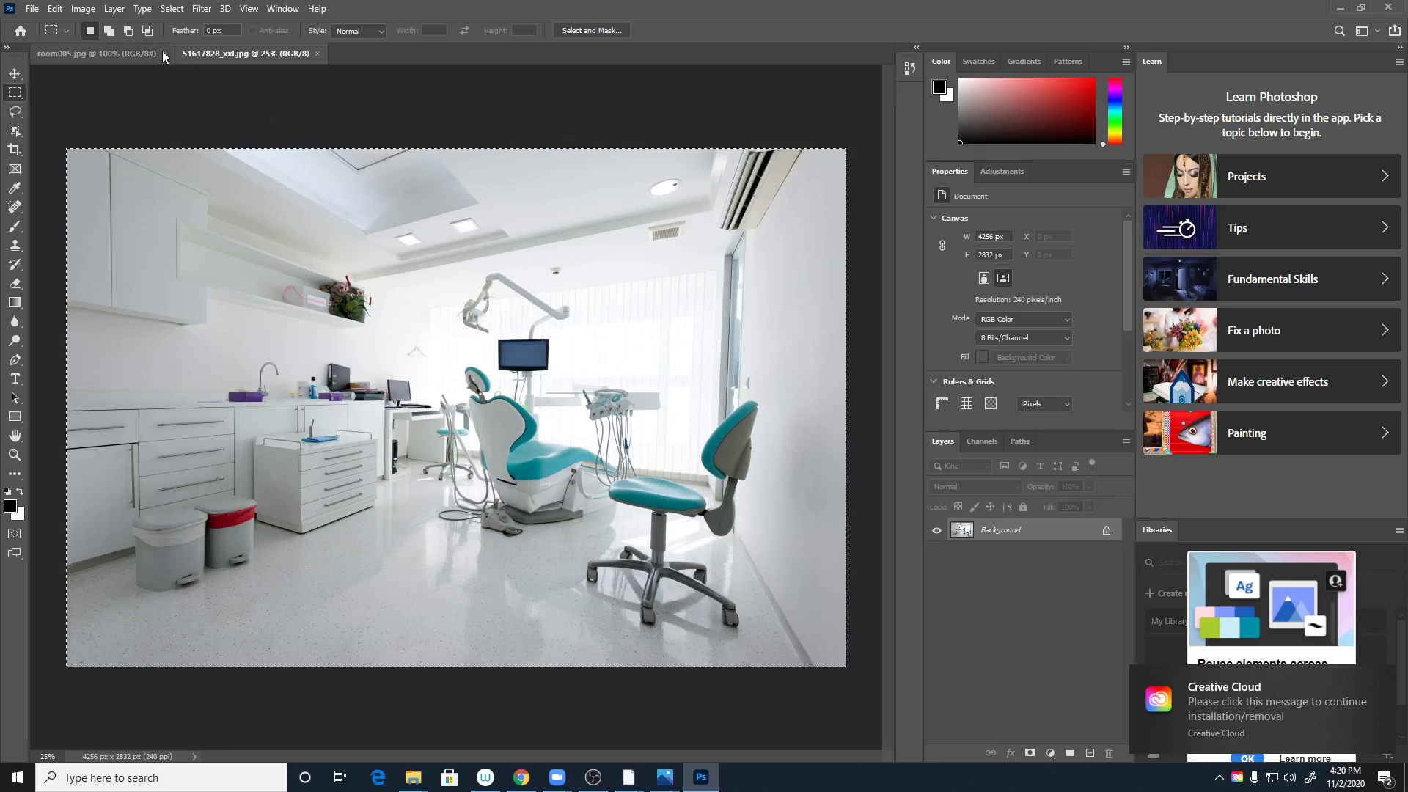
- Copy the clinic photo and paste it into room005.jpg as Layer 1
left_click(172, 9)
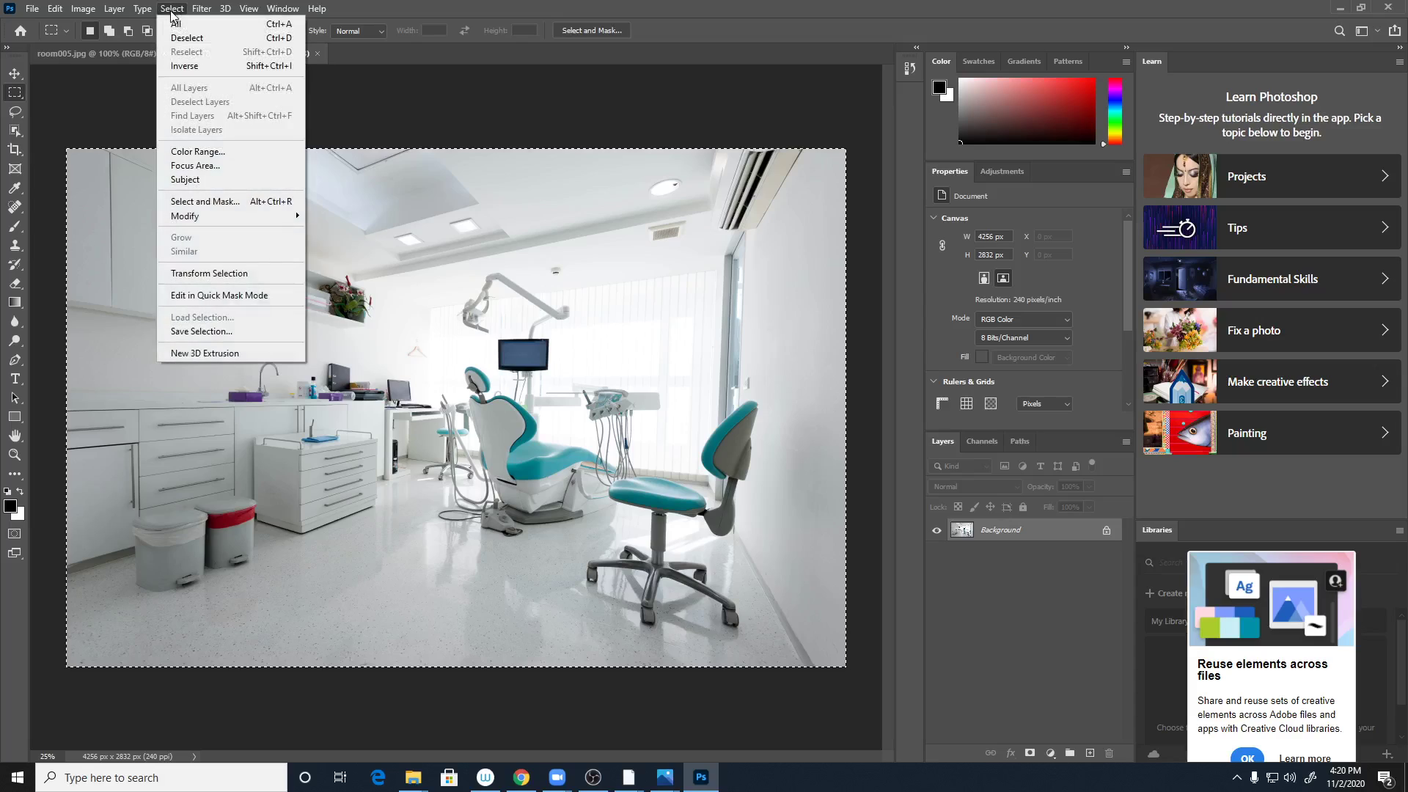
left_click(172, 8)
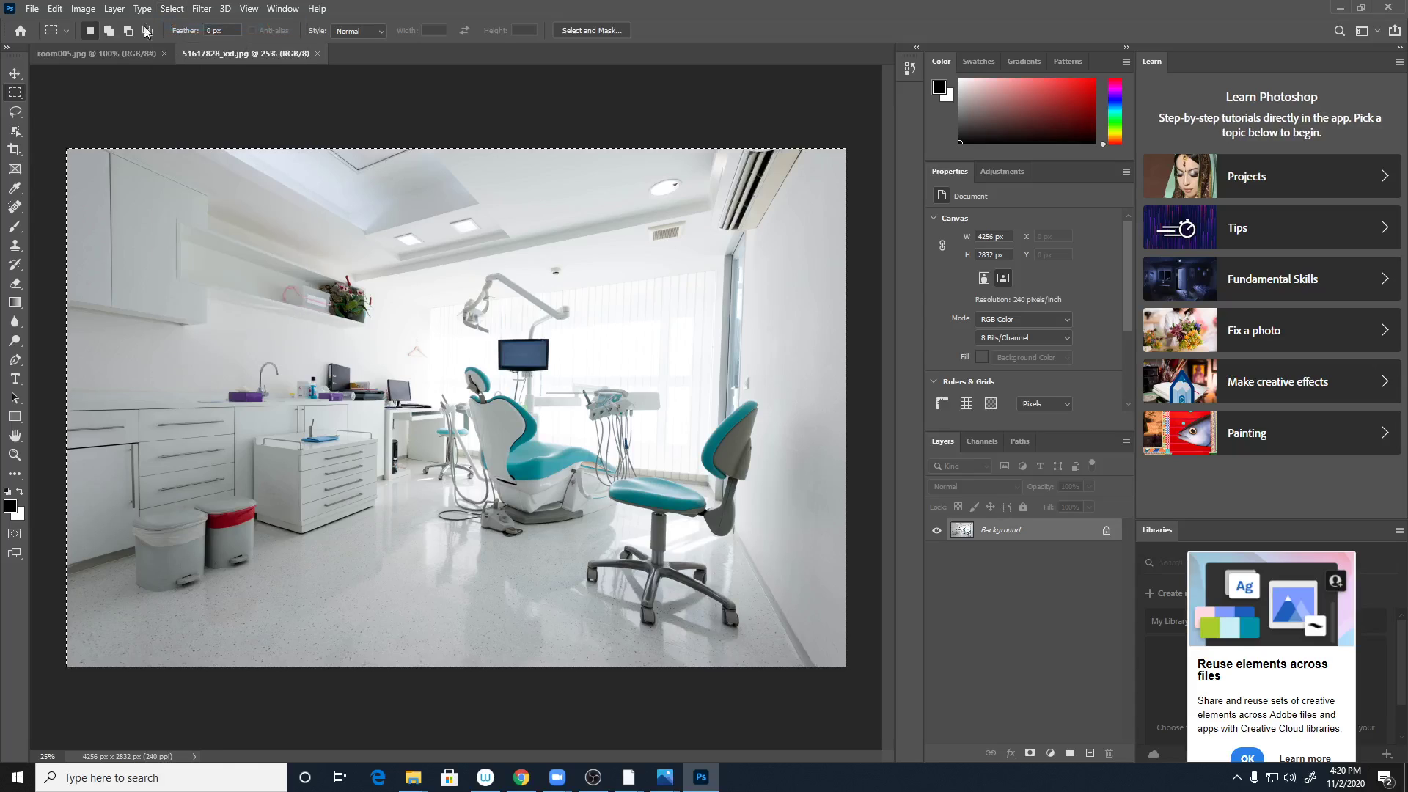
left_click(55, 9)
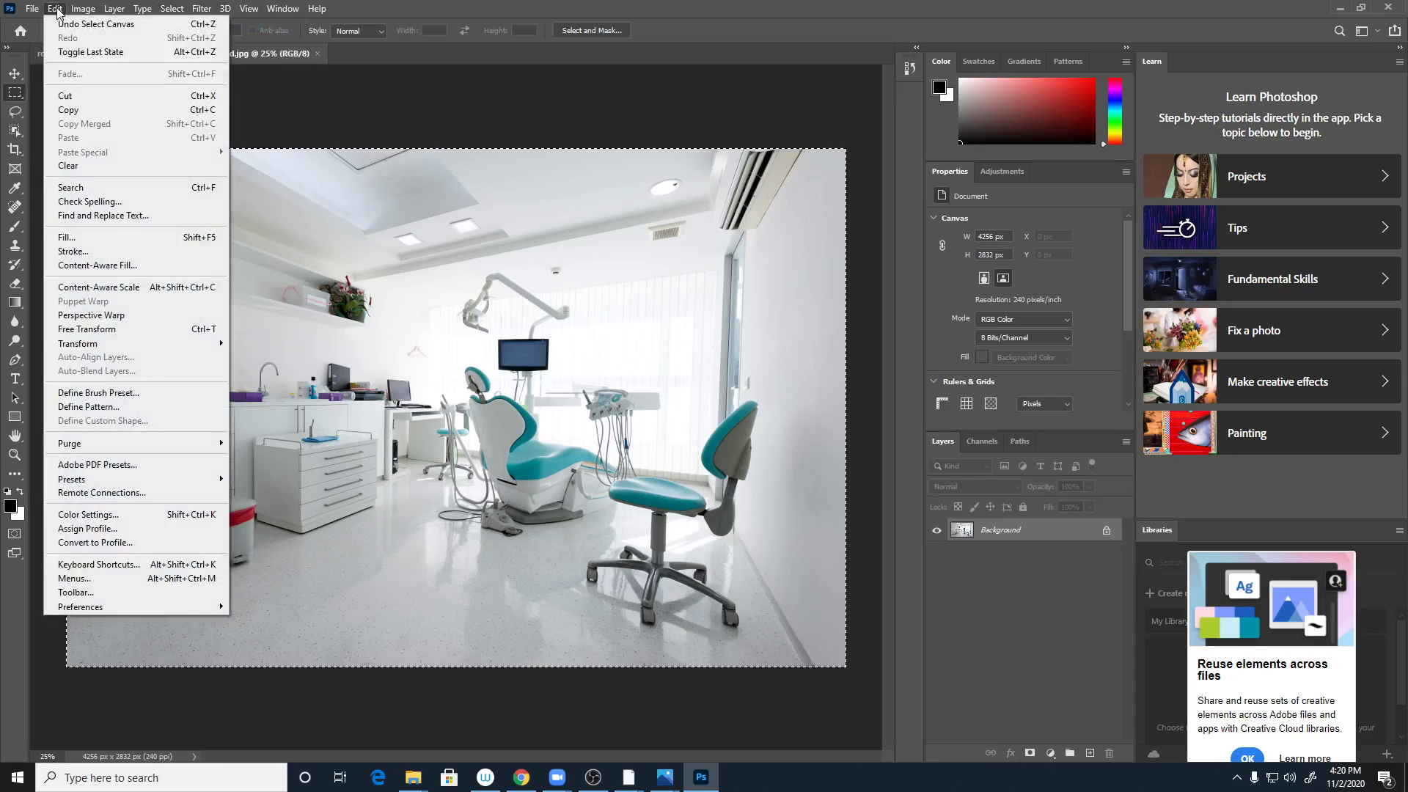
left_click(103, 110)
left_click(110, 55)
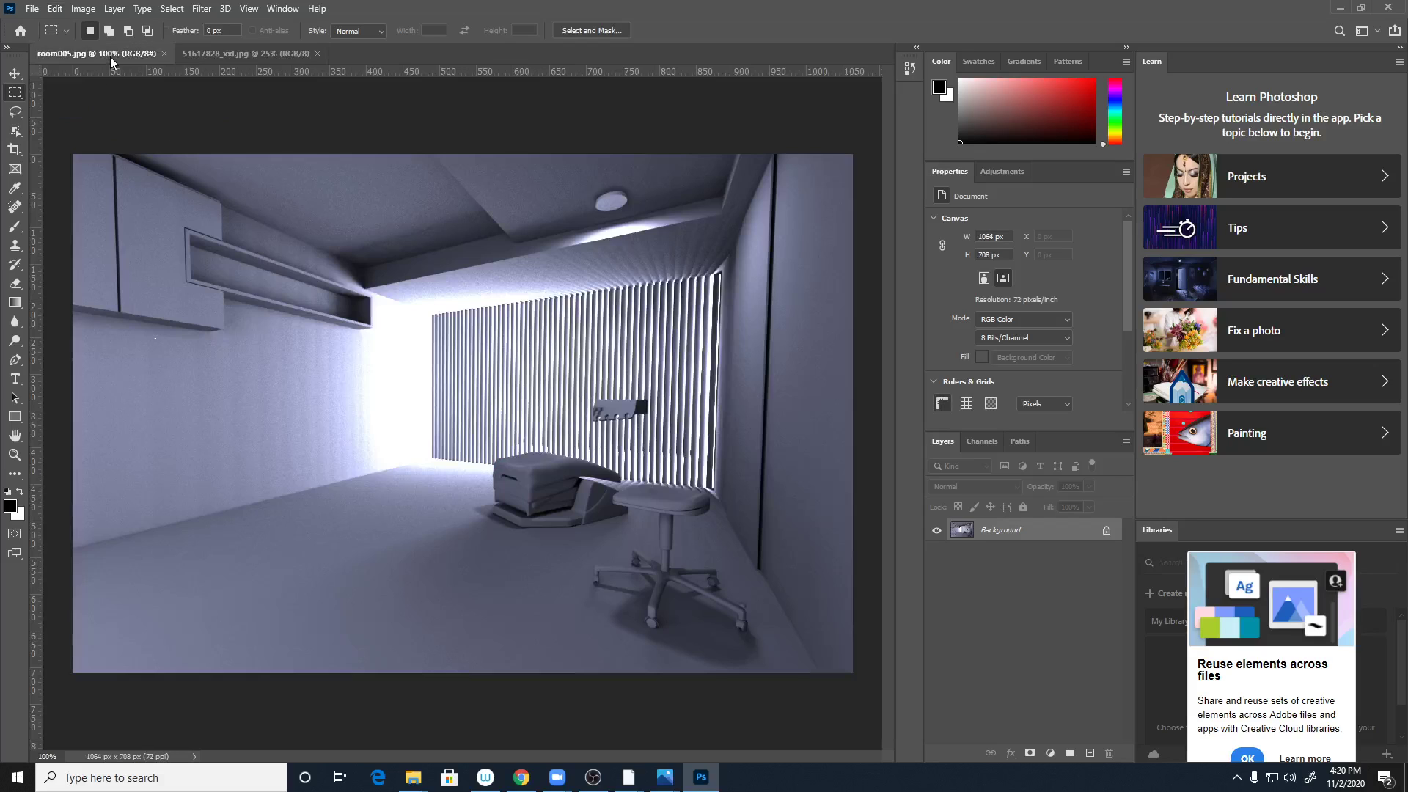
left_click(55, 9)
left_click(80, 137)
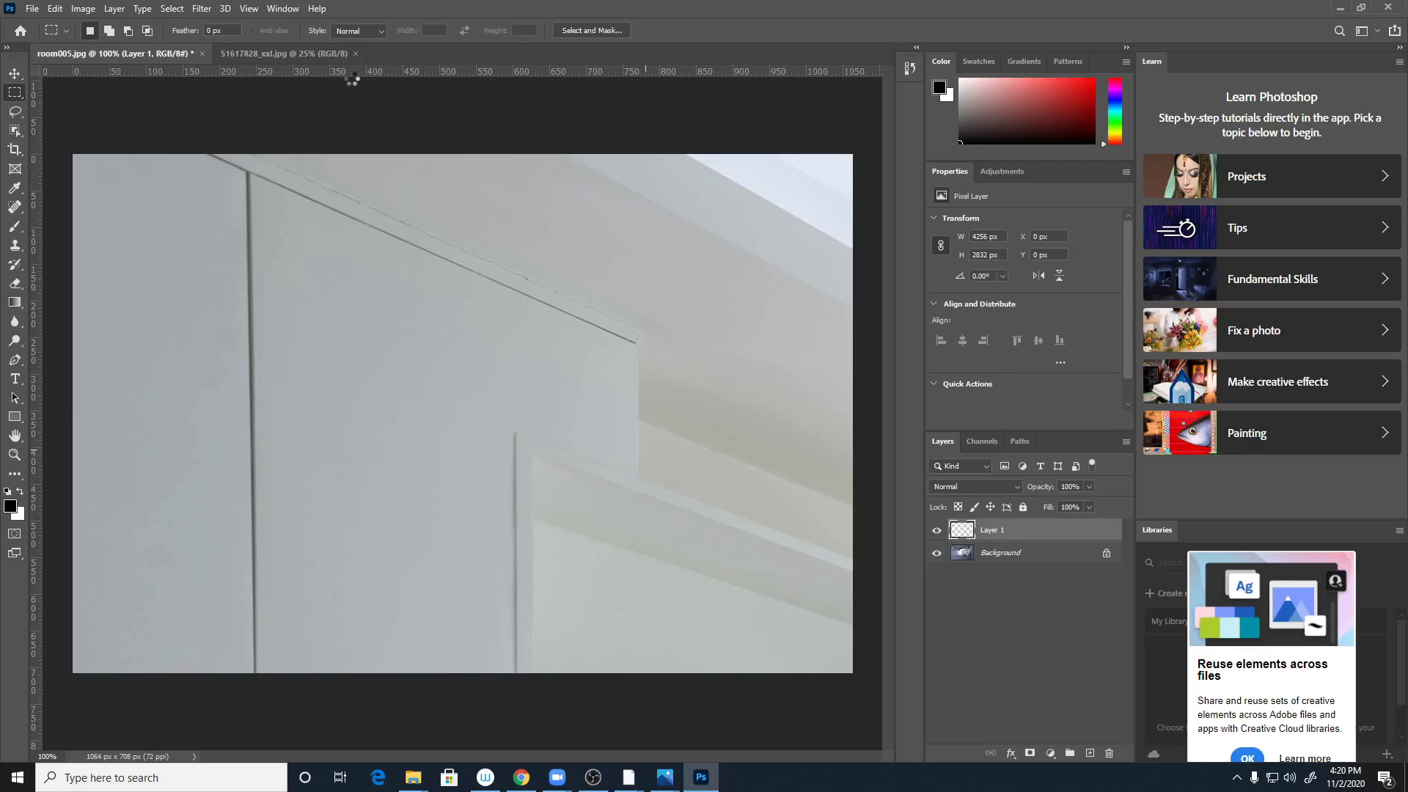
- Try transforming Layer 1, cancel, and reach the Edit menu's transform options instead
key("ctrl+t")
key("Return")
right_click(597, 368)
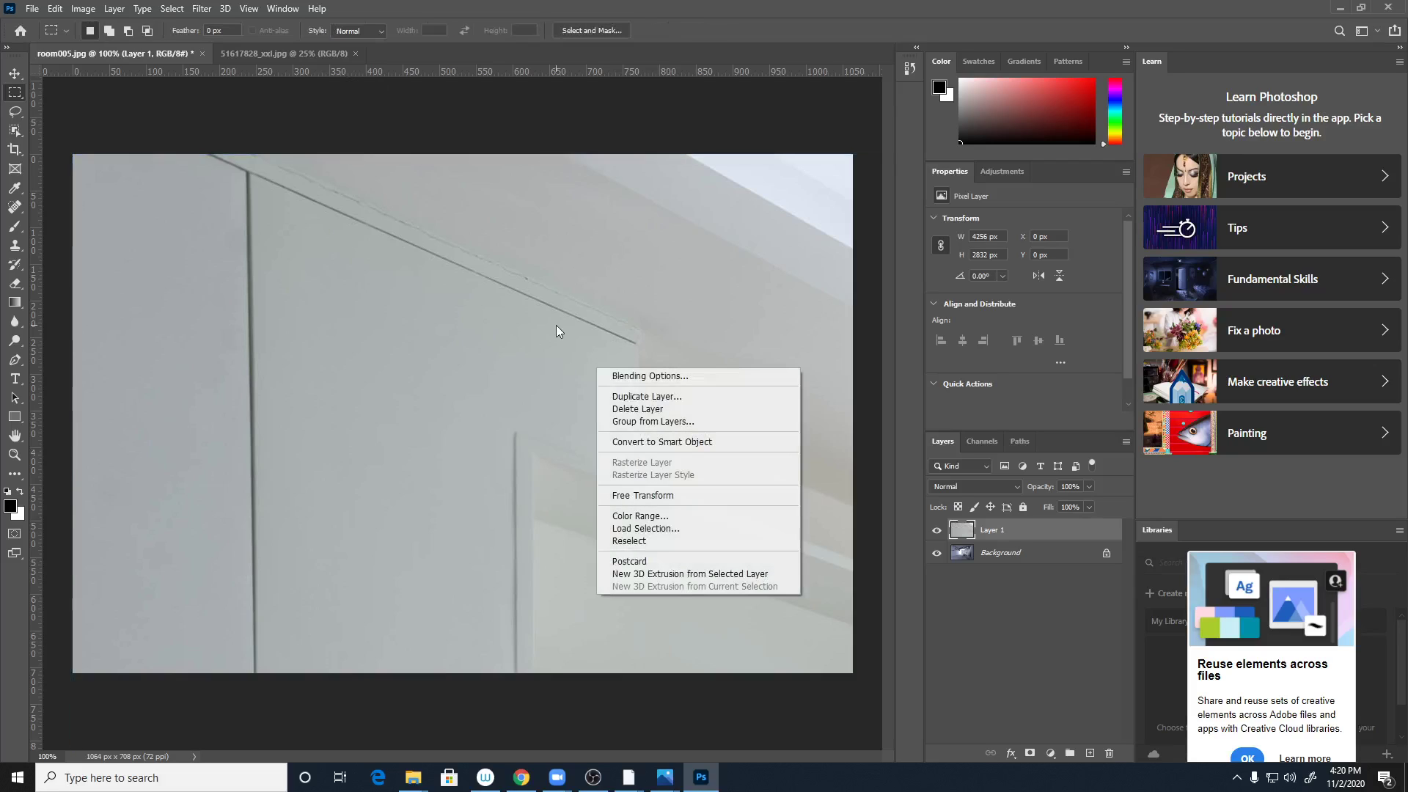
left_click(351, 104)
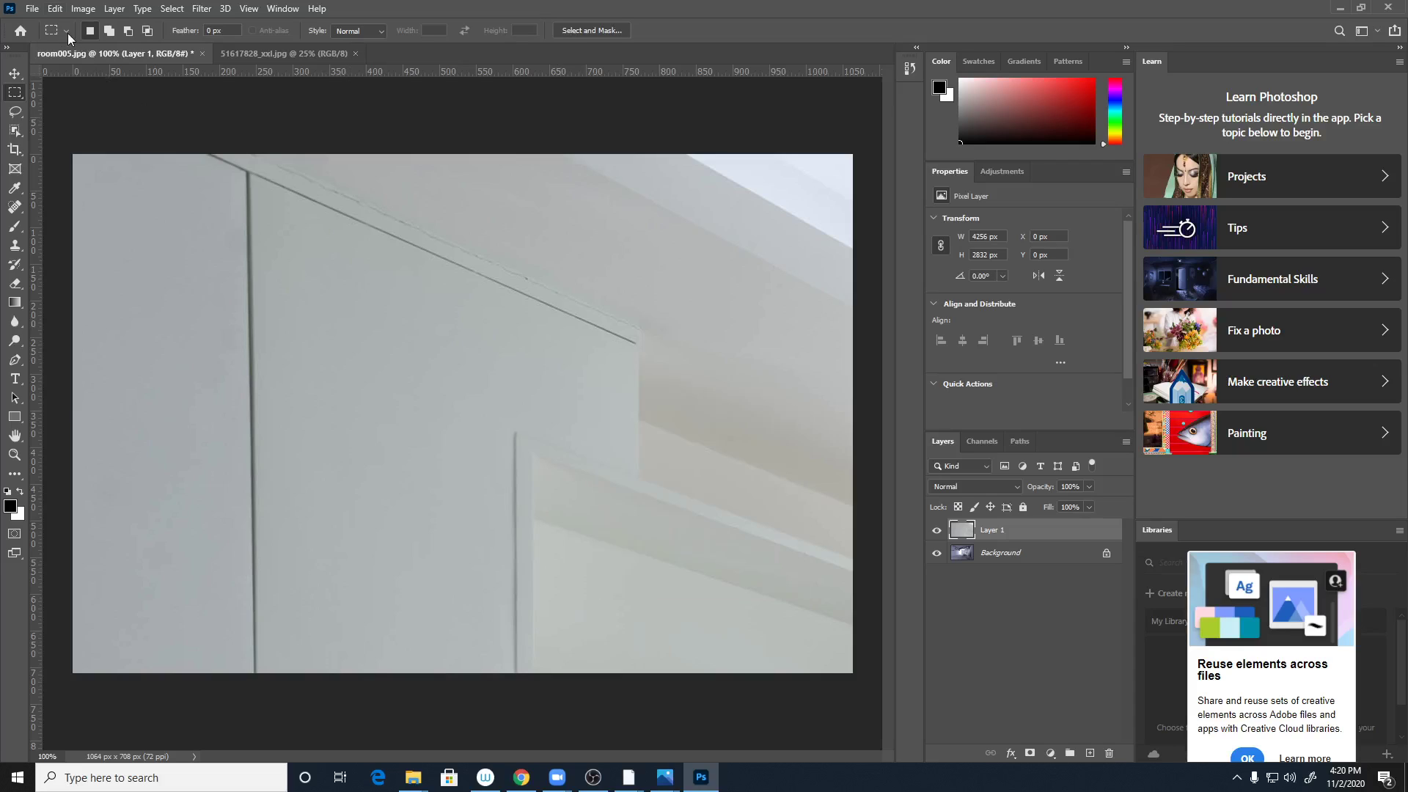
left_click(55, 9)
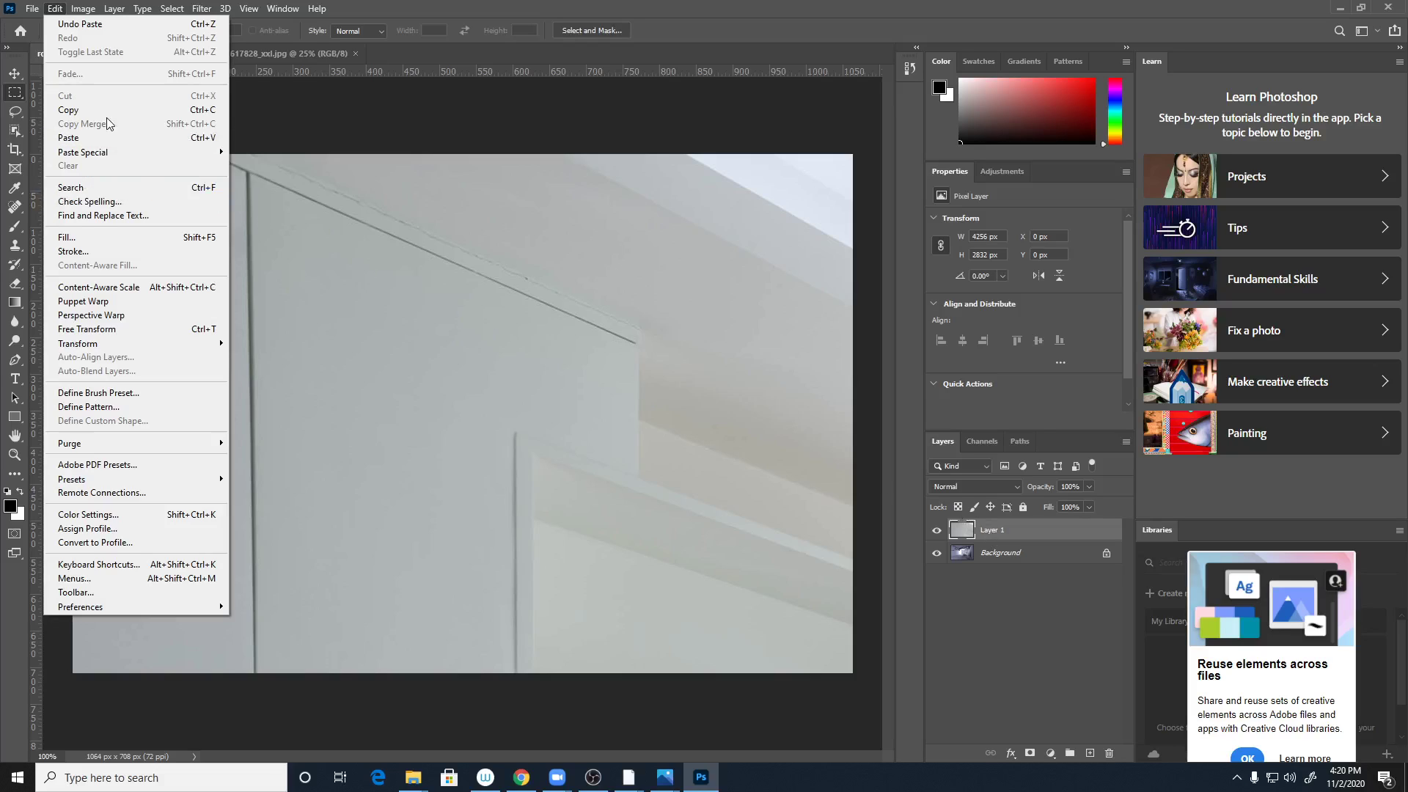
- Free-transform Layer 1 down to 1066 × 710 px to cover the 1064 × 708 canvas
left_click(111, 332)
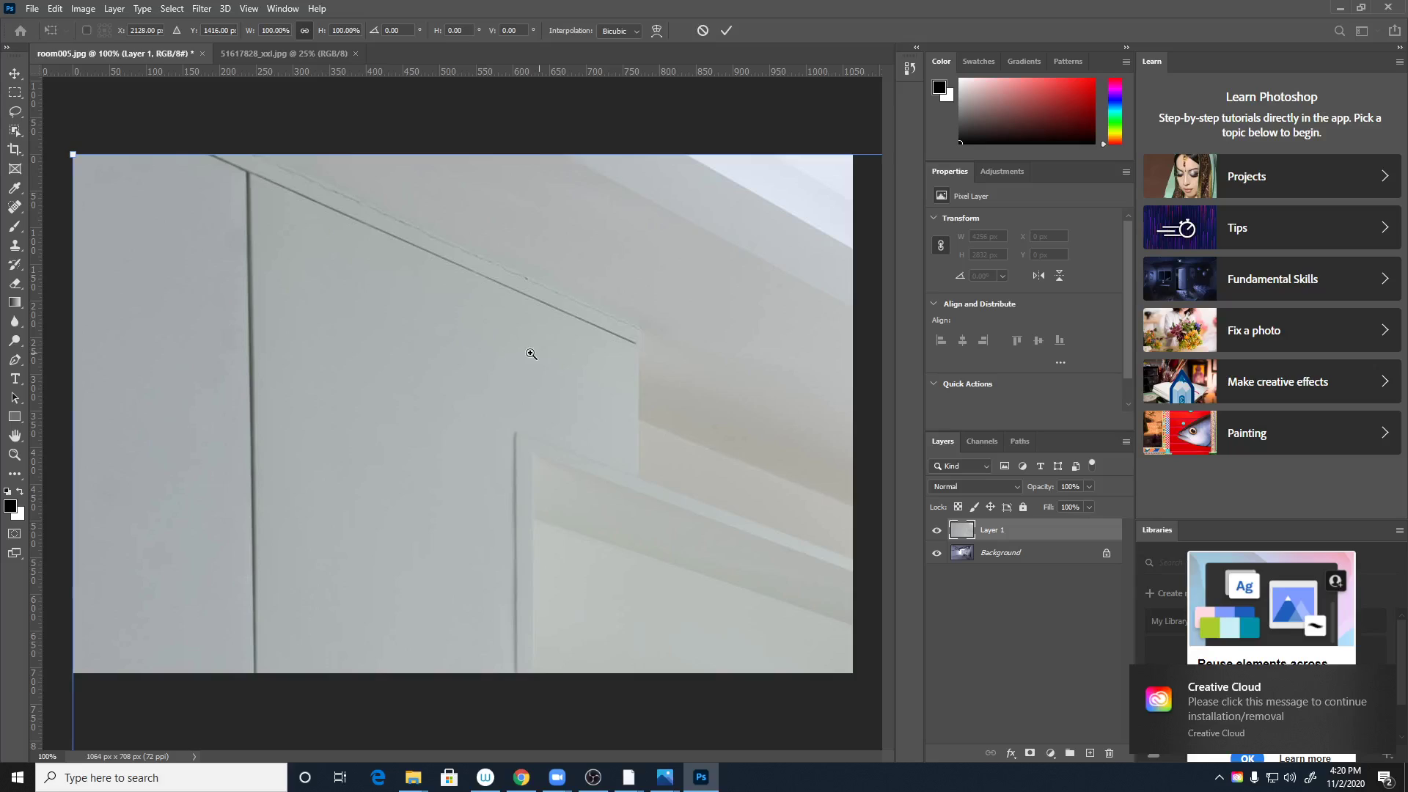
scroll(513, 354, "down", 5)
scroll(440, 358, "down", 5)
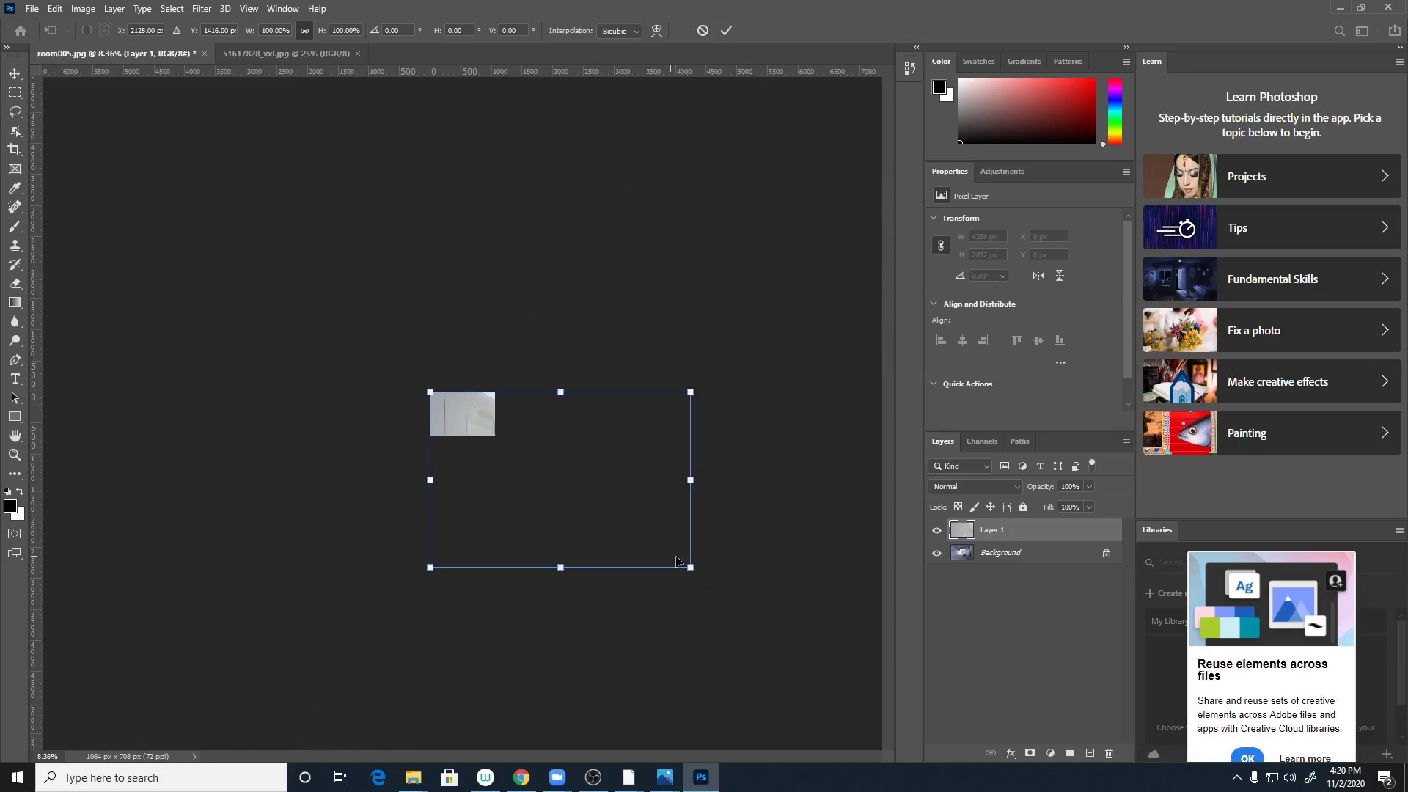
mouse_move(689, 566)
left_mouse_down()
mouse_move(489, 451)
mouse_move(660, 503)
mouse_move(624, 511)
left_mouse_up()
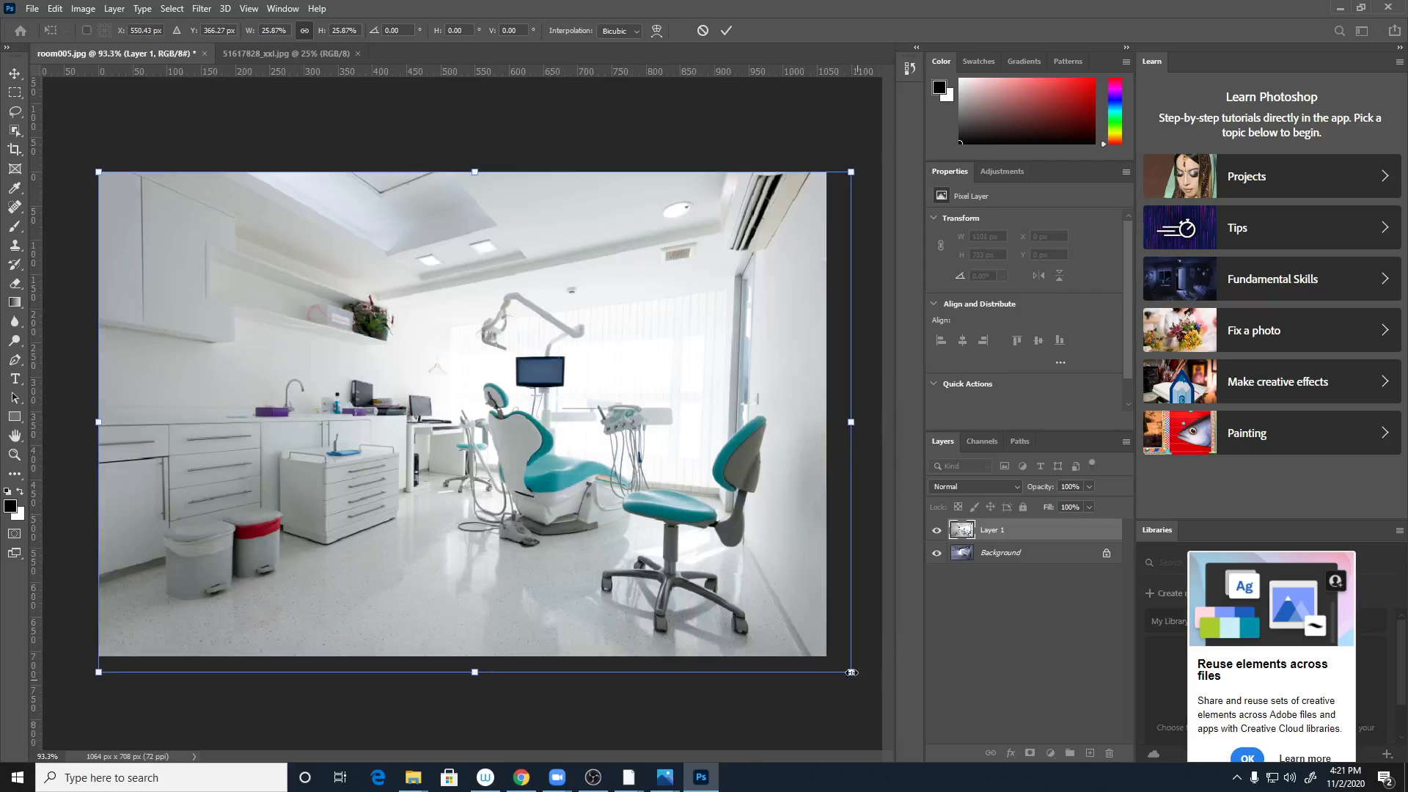
left_click_drag(851, 671, 825, 659)
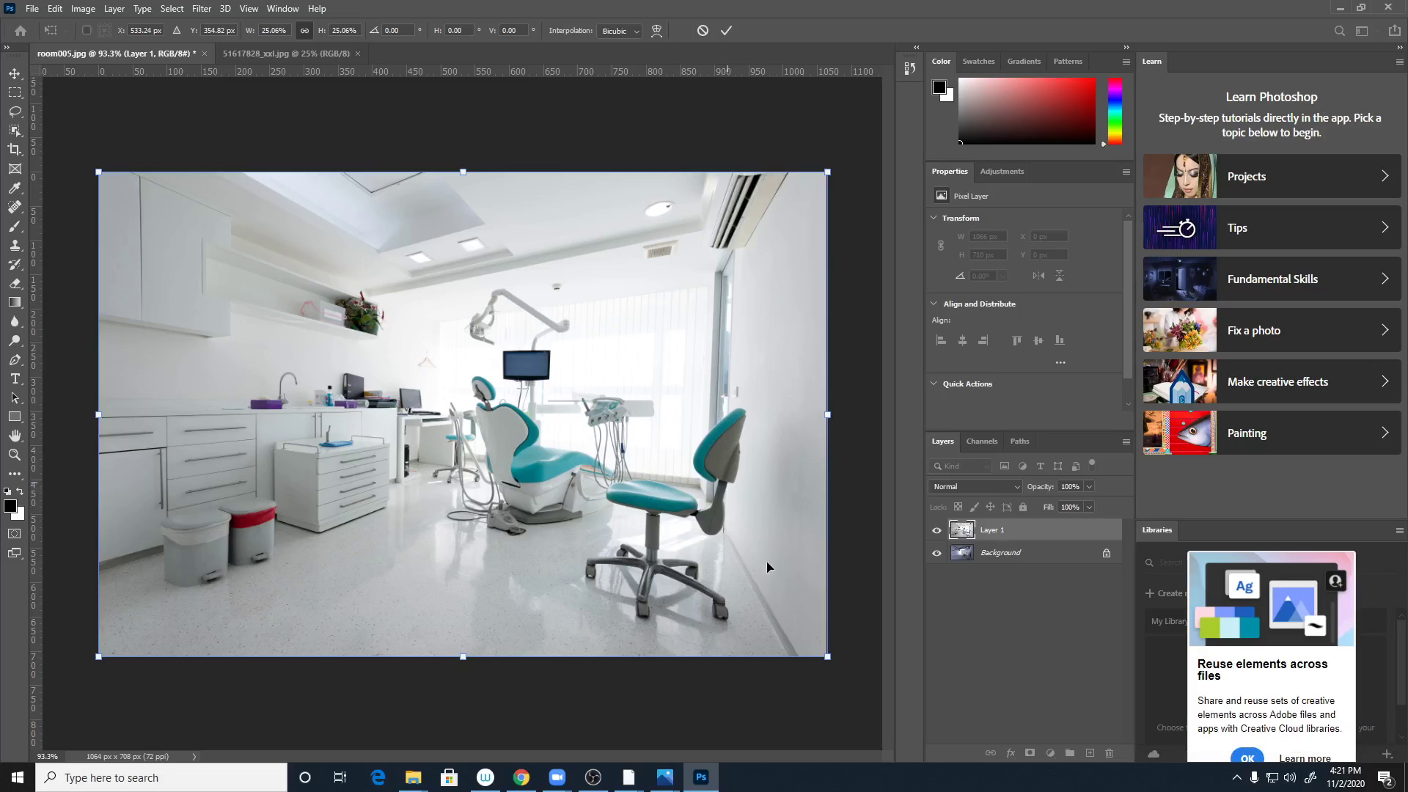
key("Return")
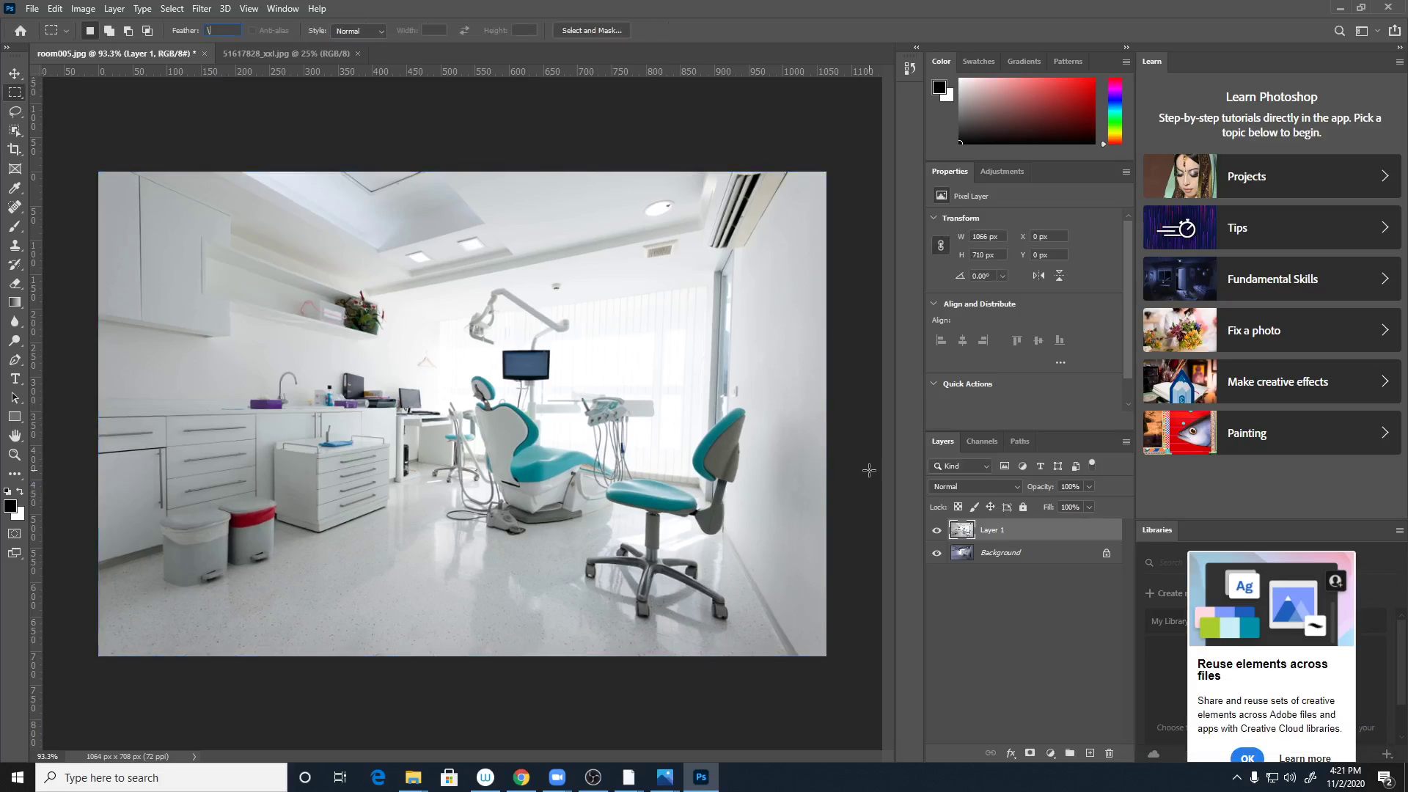
- Dismiss the error message and add a white layer mask to Layer 1
left_click_drag(1024, 533, 1019, 524)
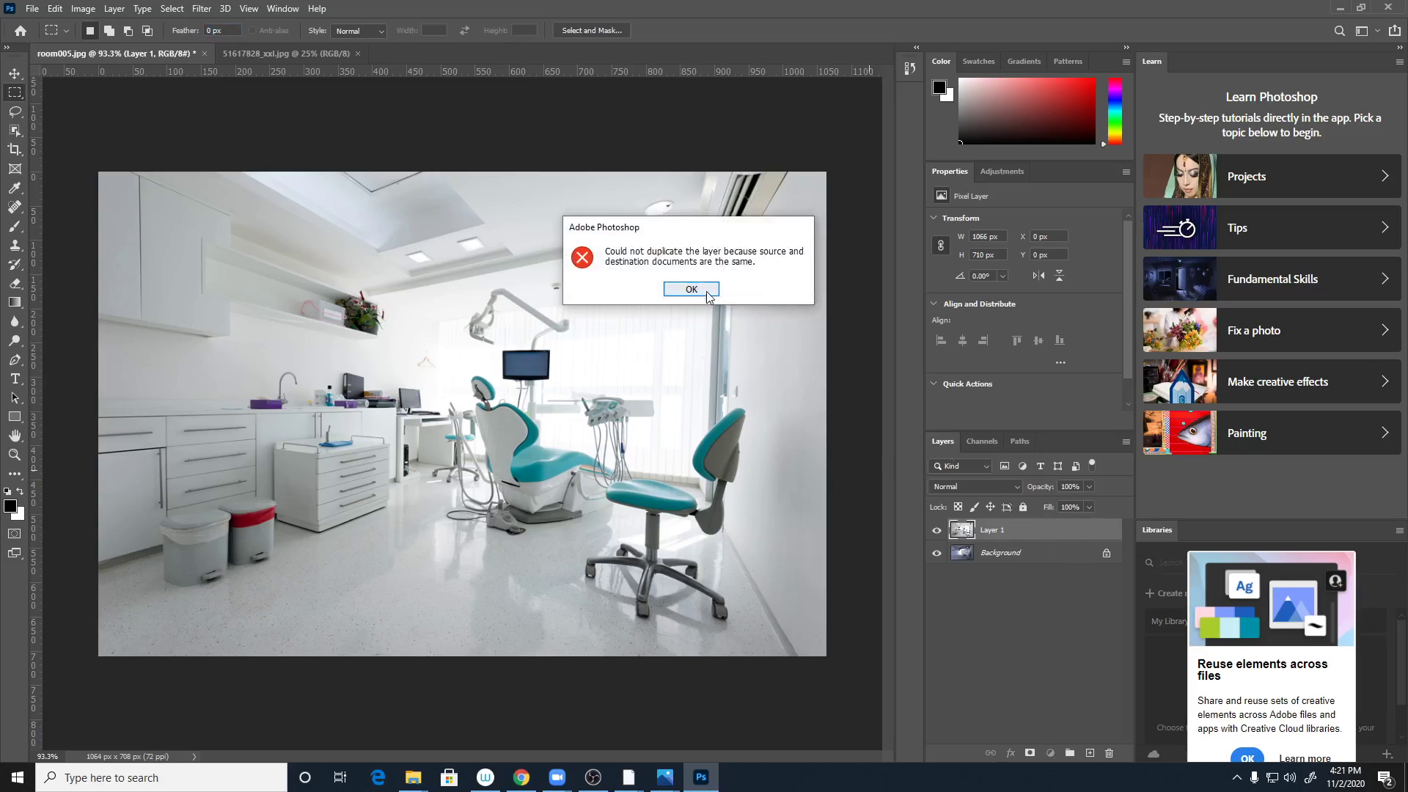
left_click(706, 291)
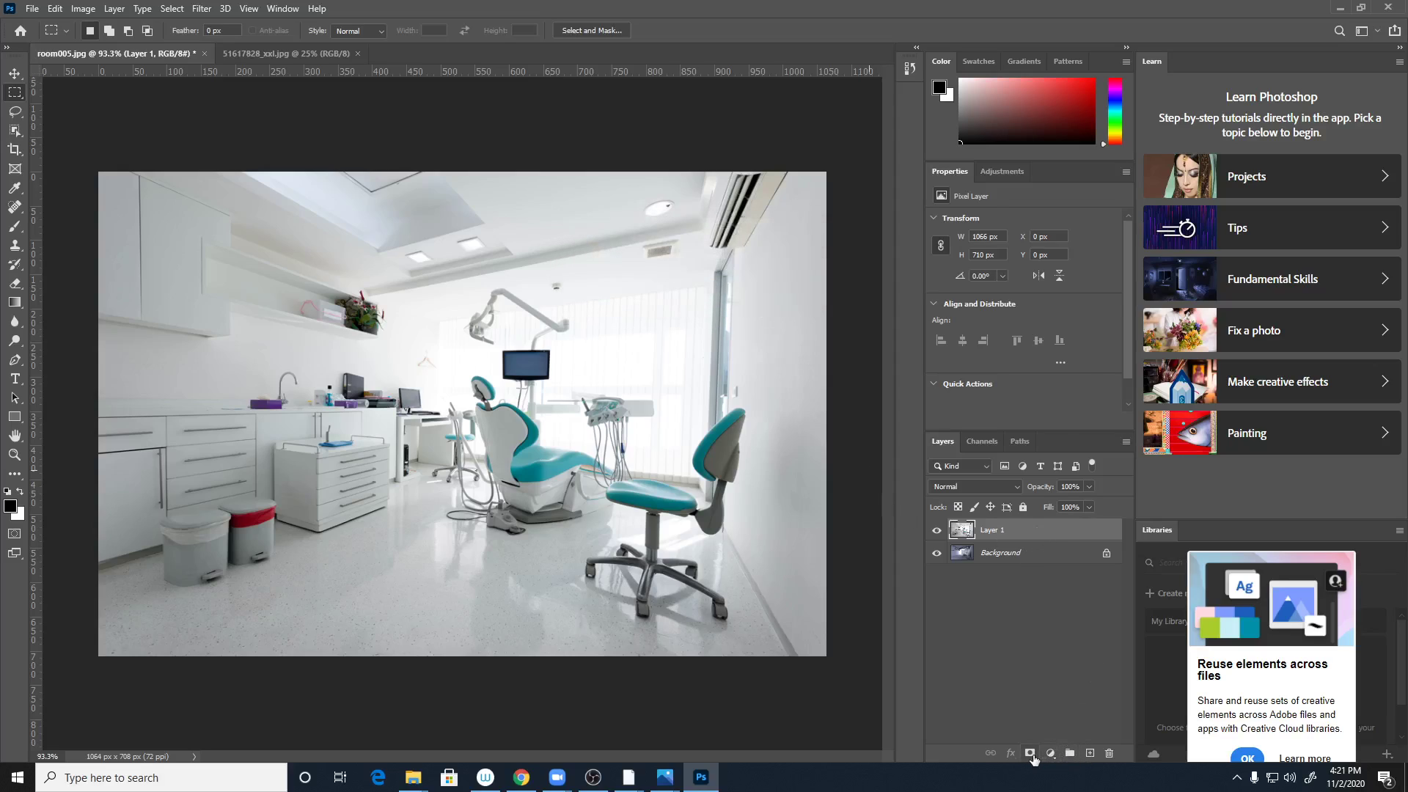
left_click(1029, 753)
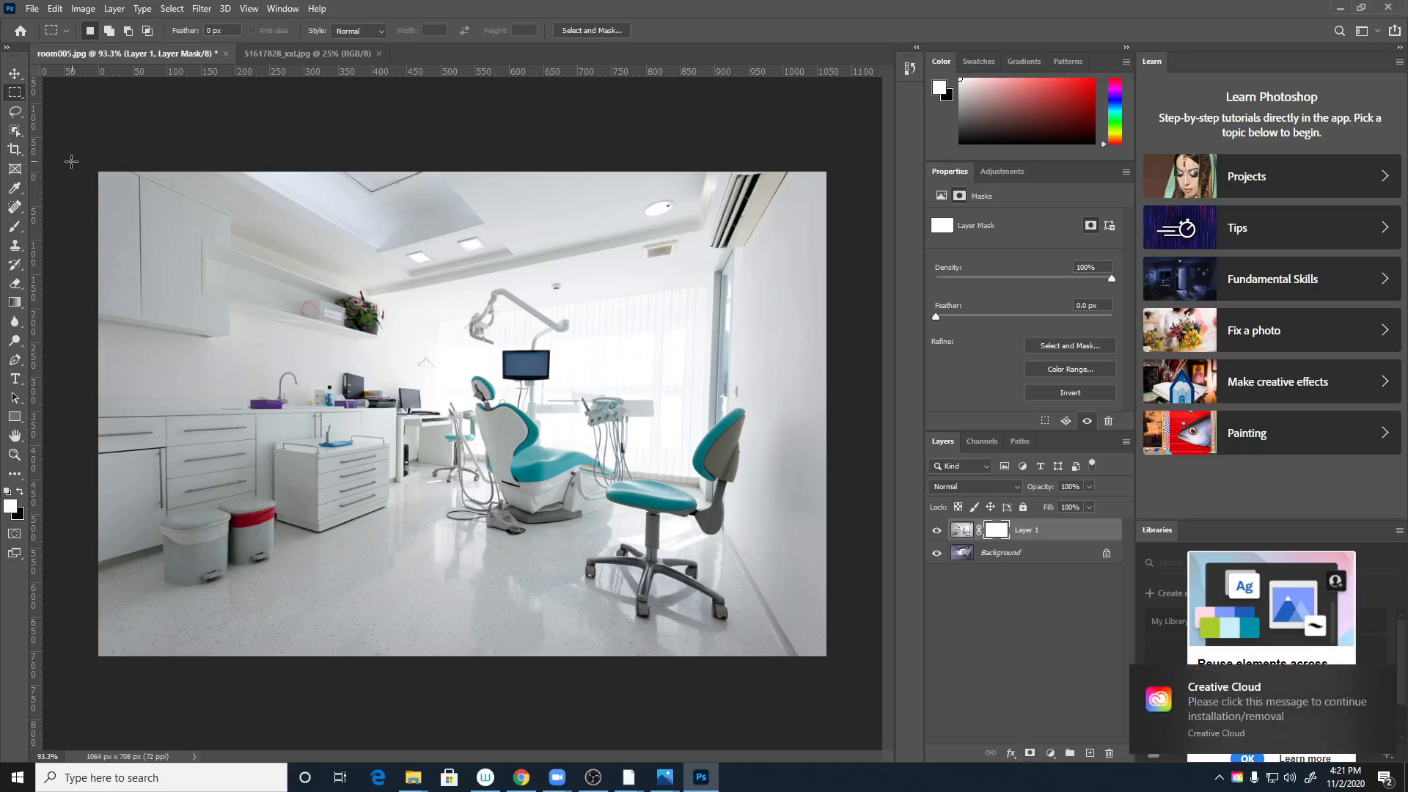
- Draw gradients on Layer 1's mask to blend the photo over the render, lowering opacity
left_click(15, 302)
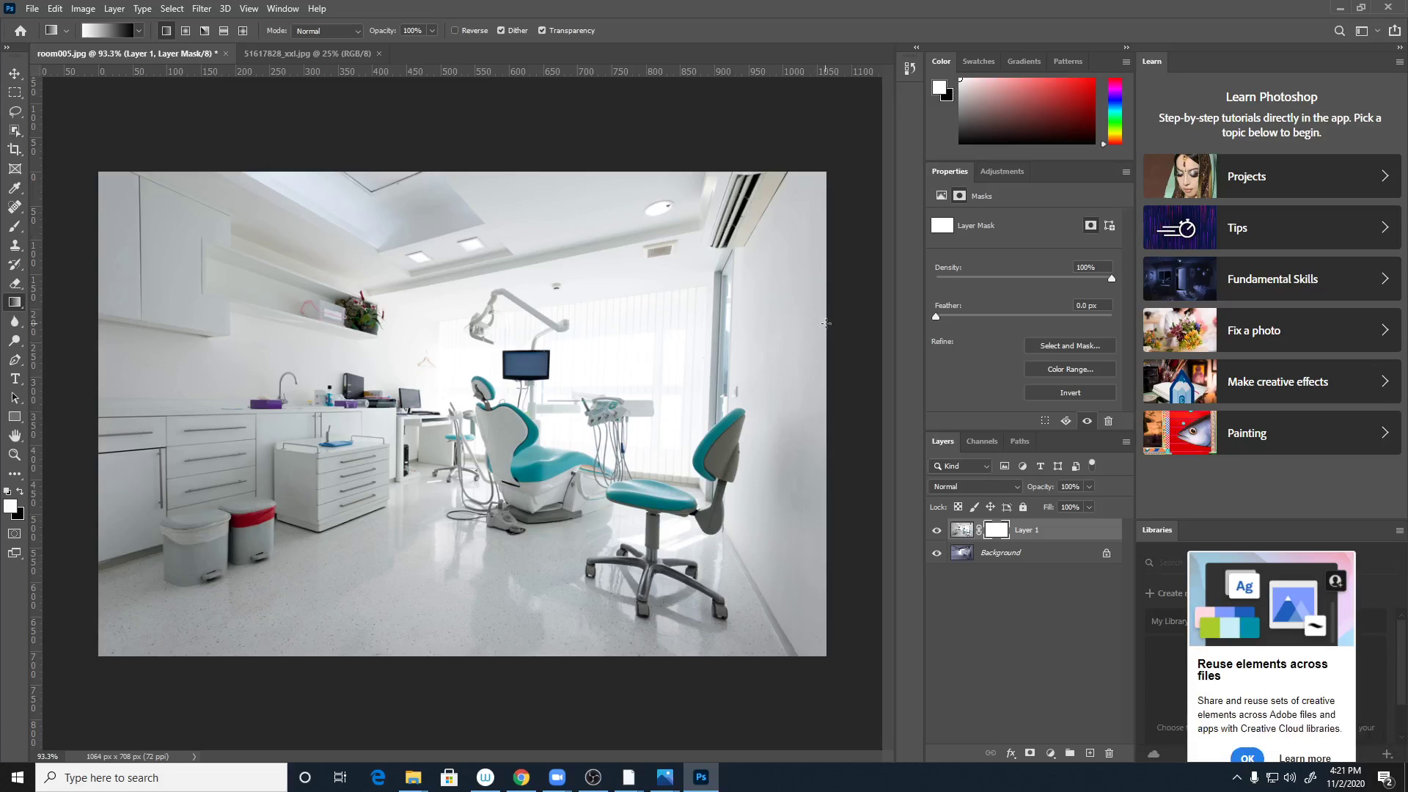
mouse_move(826, 323)
left_mouse_down()
mouse_move(342, 334)
mouse_move(207, 320)
left_mouse_up()
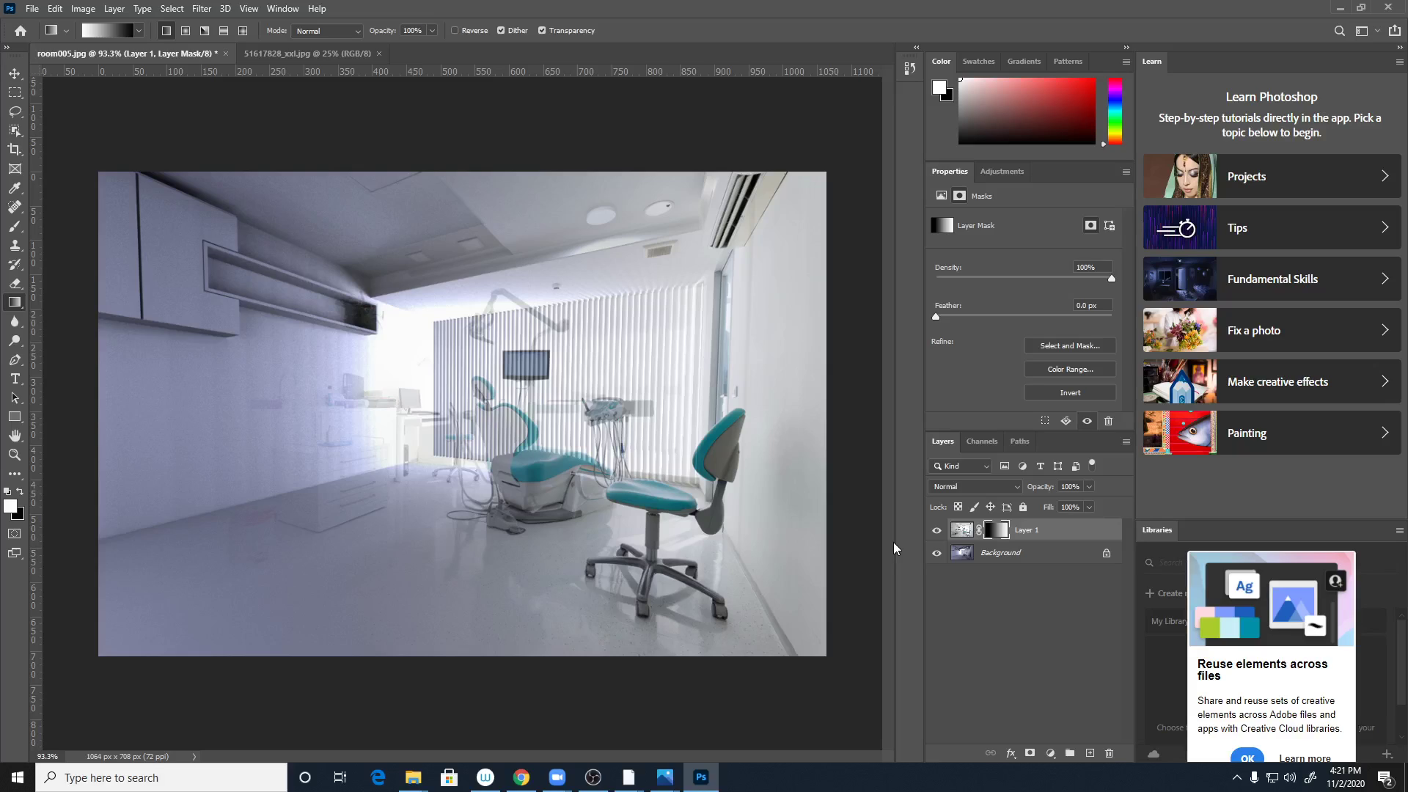
left_click_drag(100, 396, 110, 397)
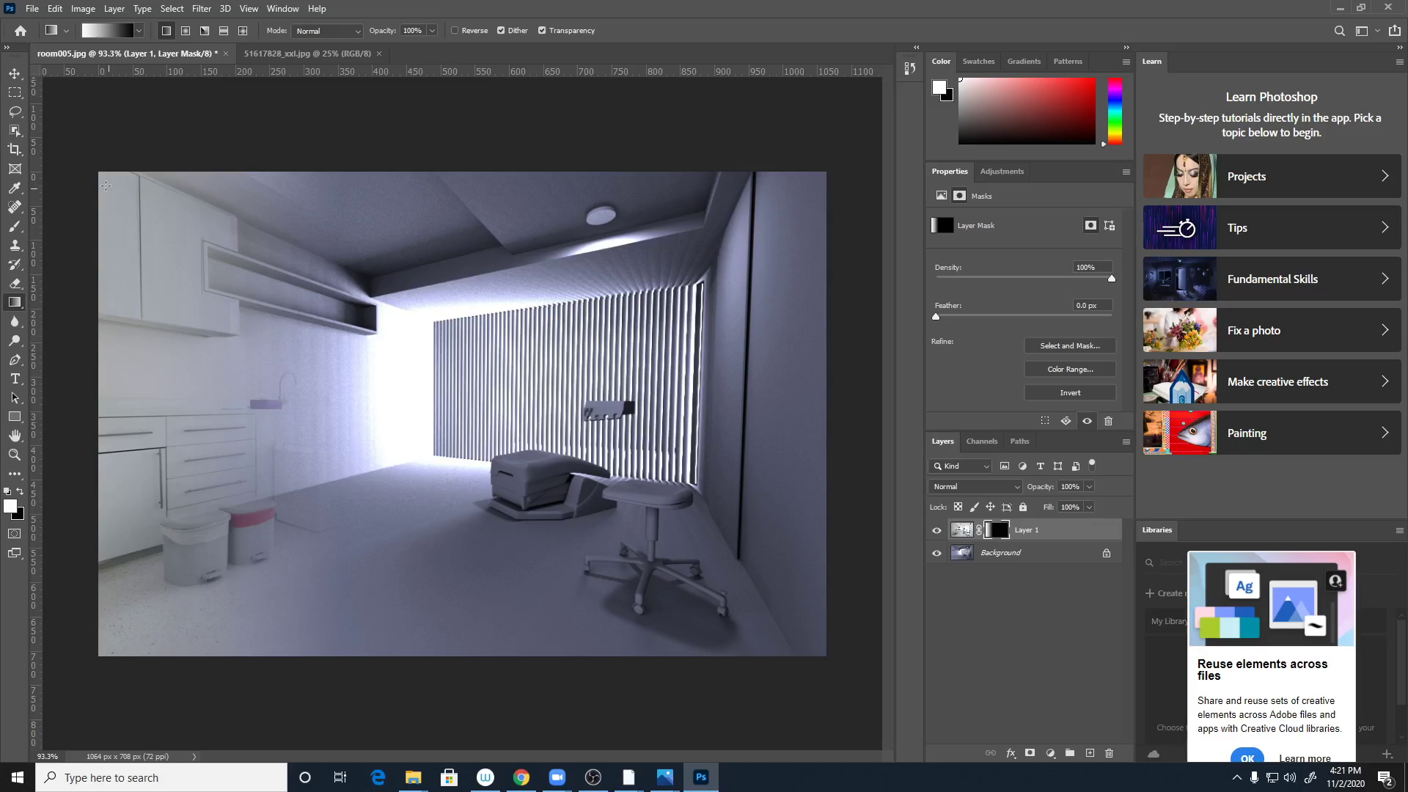
left_click_drag(106, 186, 1031, 452)
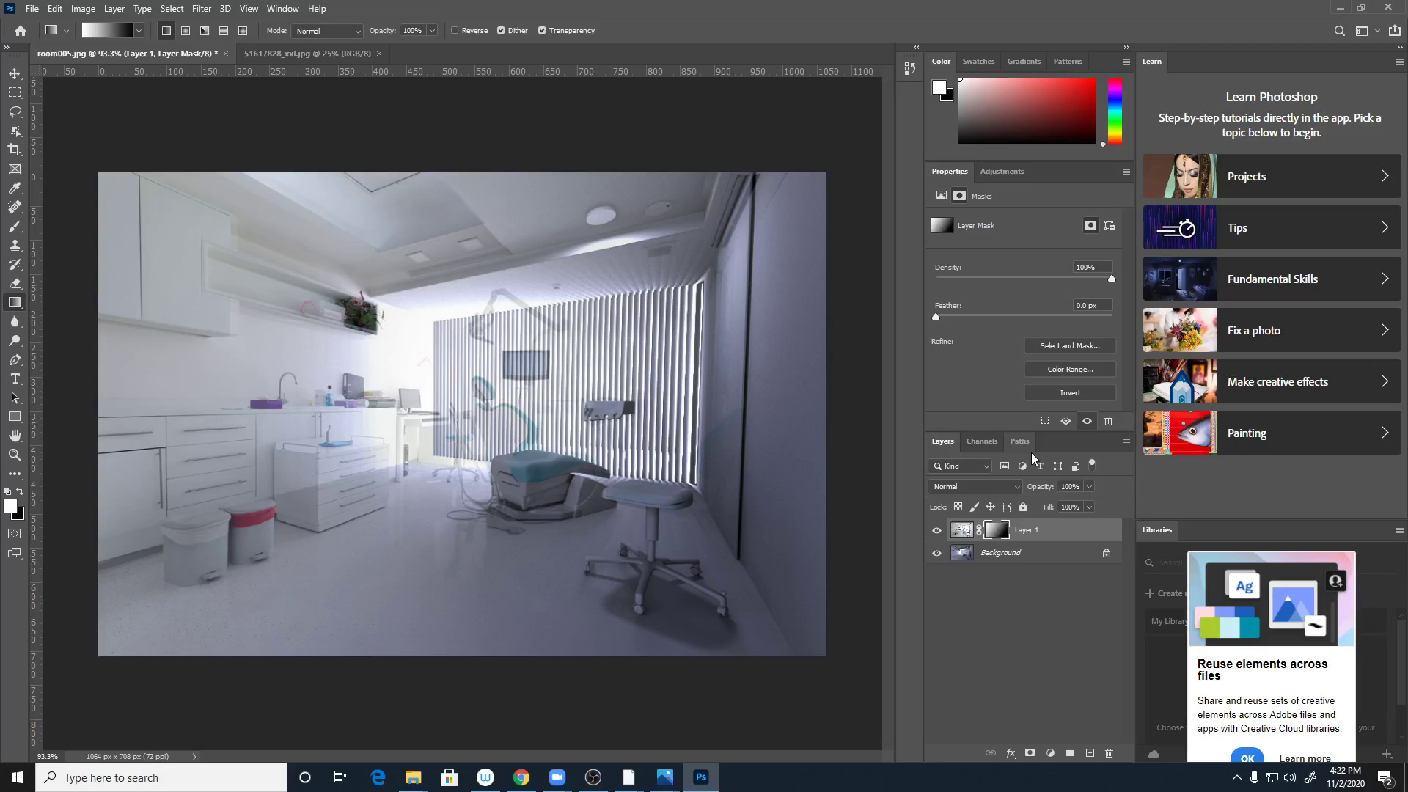
left_click_drag(1040, 486, 996, 495)
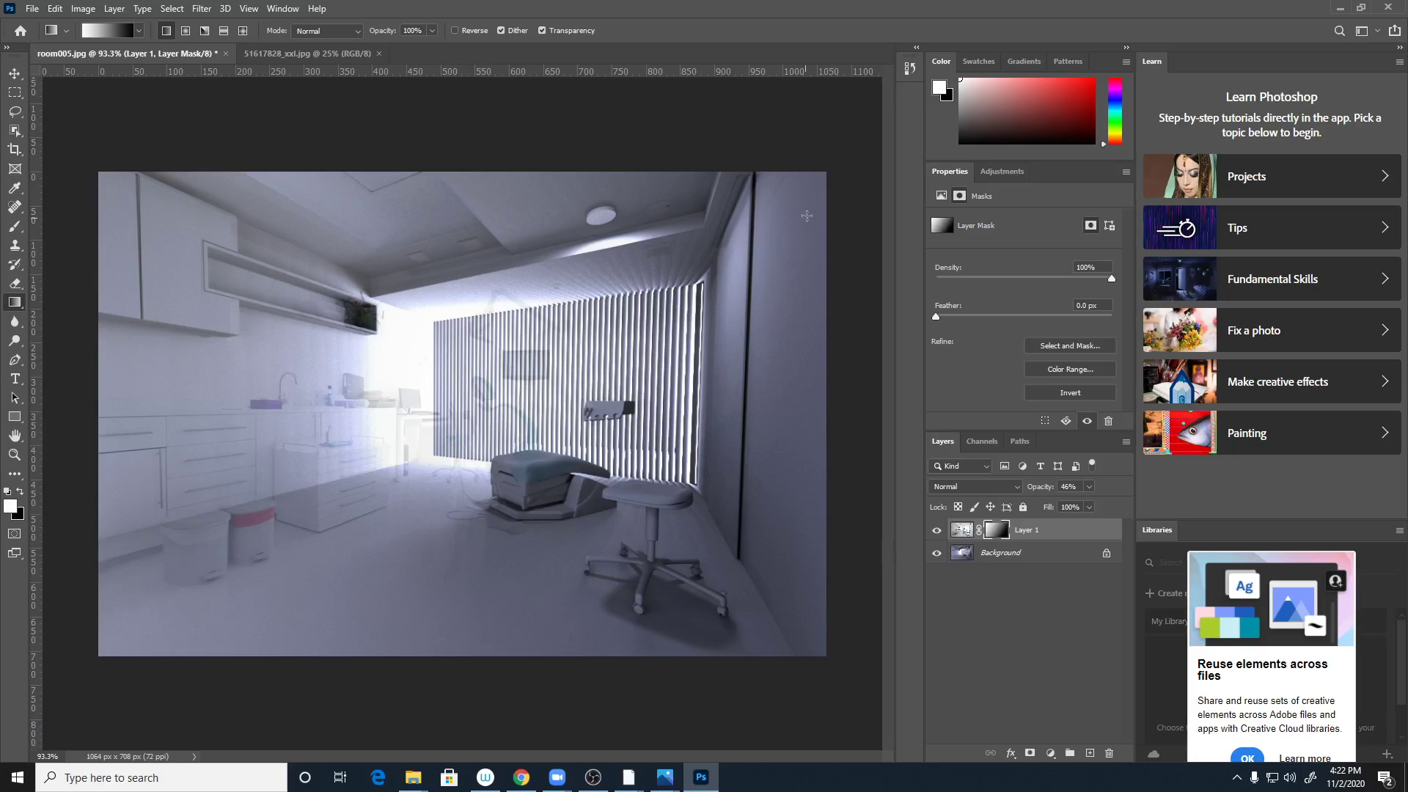
- Redraw the mask as a diagonal gradient from top right and set opacity to 43%
left_click_drag(806, 216, 287, 680)
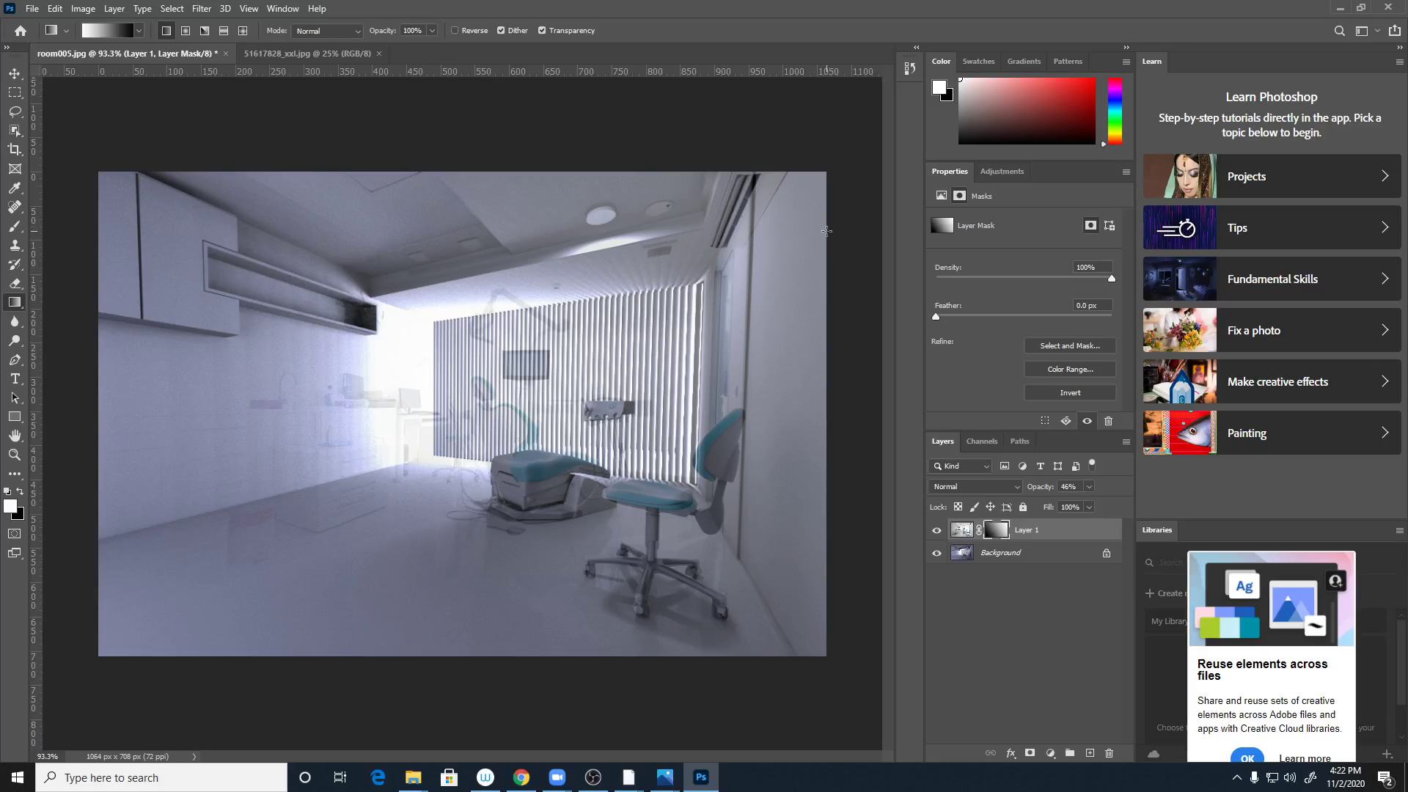
left_click_drag(826, 231, 577, 370)
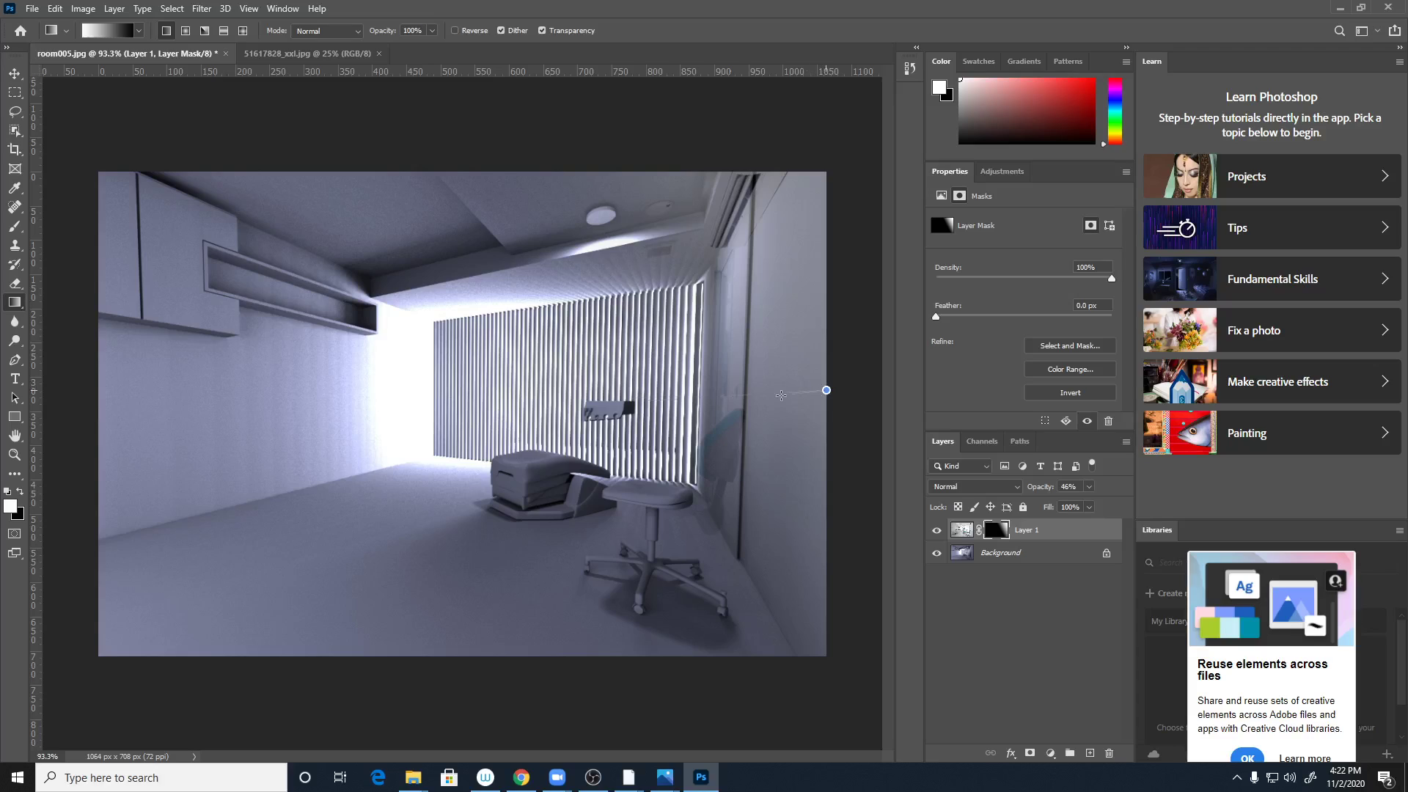
left_click_drag(826, 390, 515, 382)
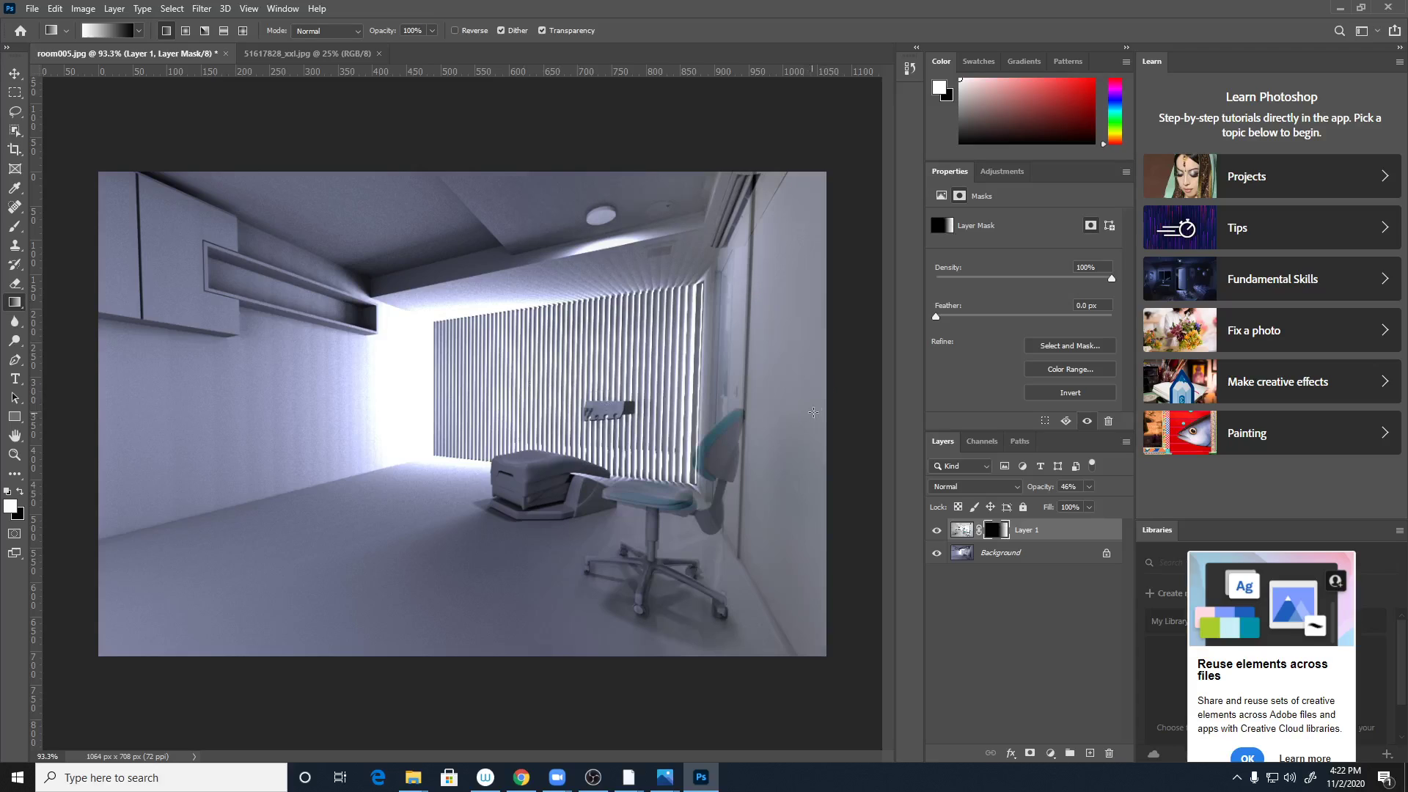
left_click_drag(817, 174, 295, 559)
left_click_drag(295, 558, 141, 615)
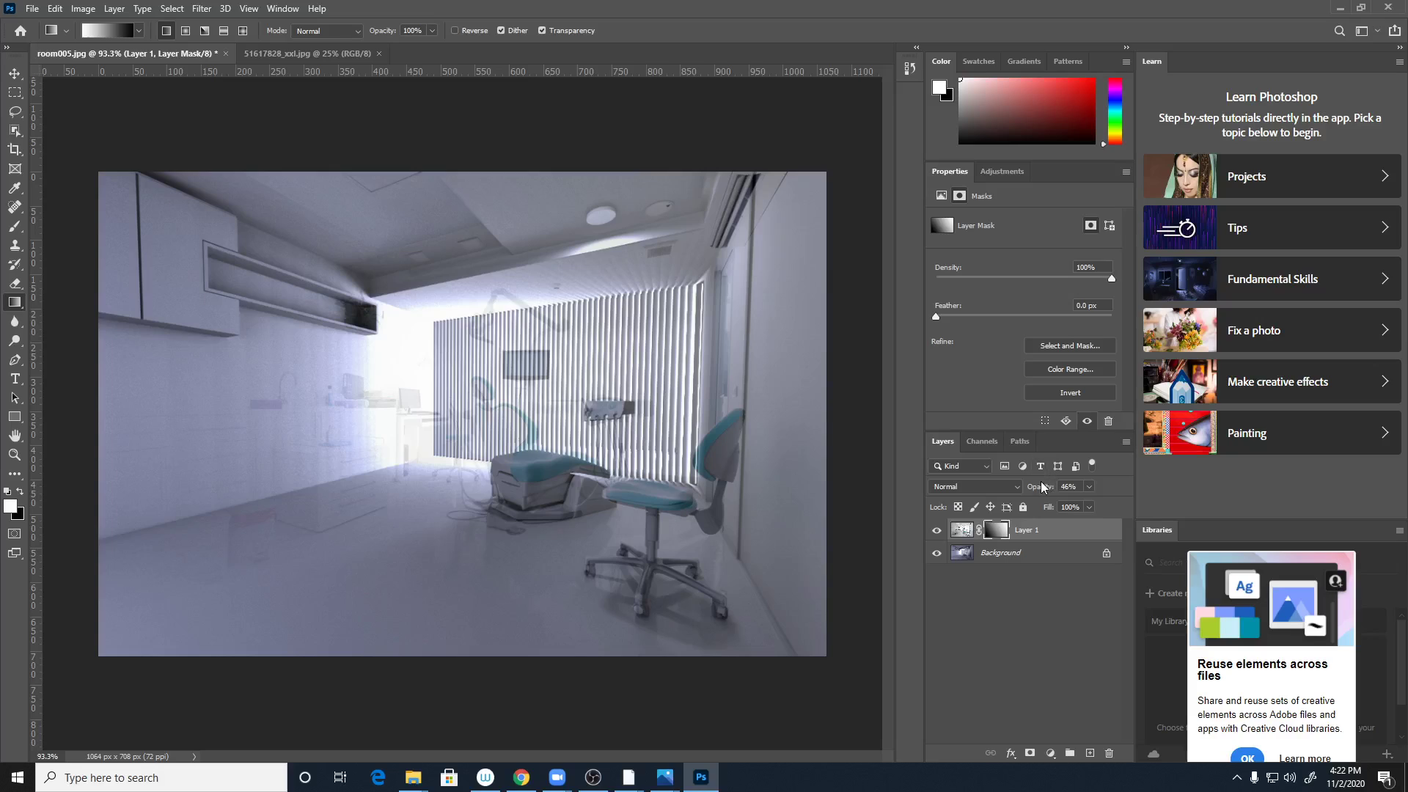
left_click_drag(1043, 487, 1038, 490)
- With an enlarged Brush, paint Layer 1's mask to reveal the right wall, blinds, chair and stool
key("b")
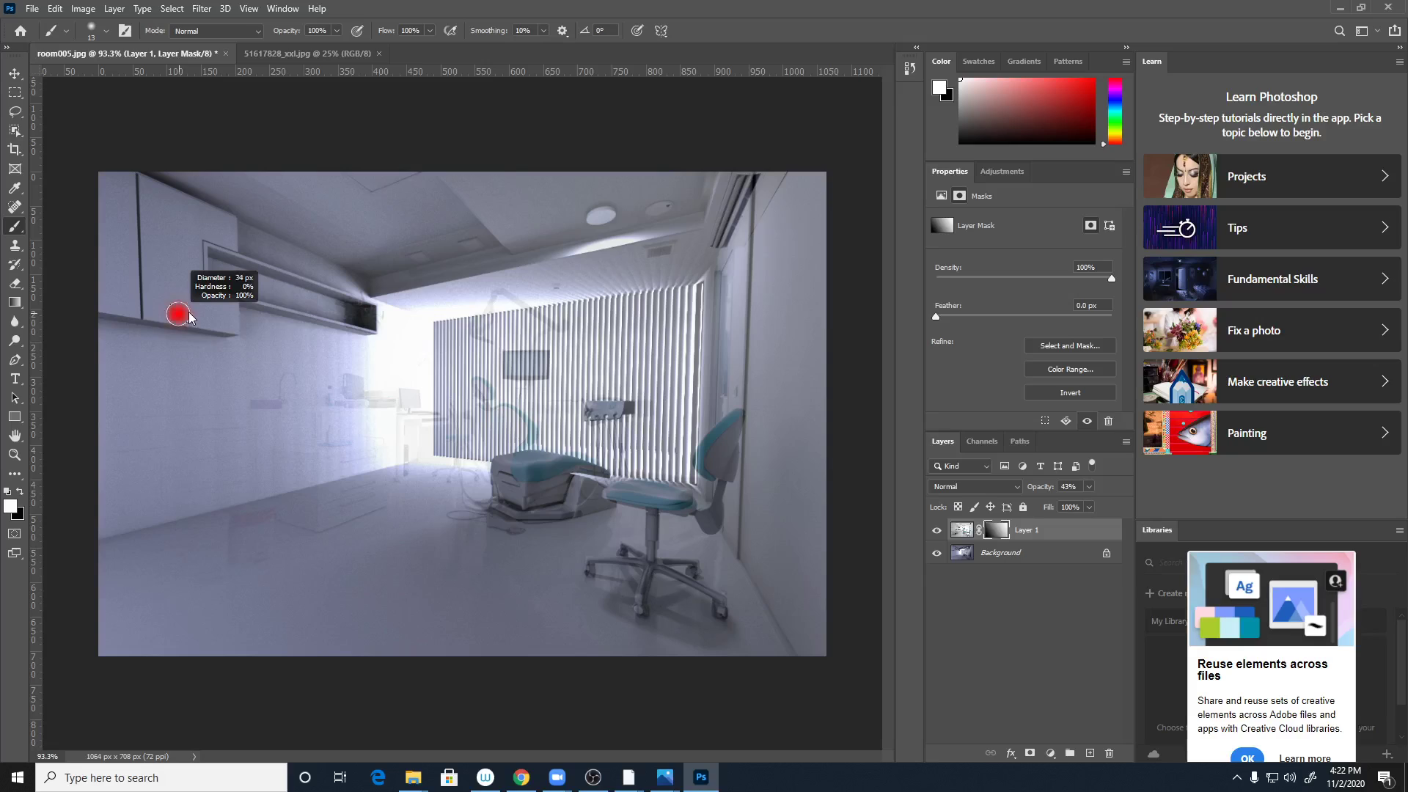
mouse_move(189, 315)
left_mouse_down()
mouse_move(224, 325)
mouse_move(219, 185)
mouse_move(217, 211)
left_mouse_up()
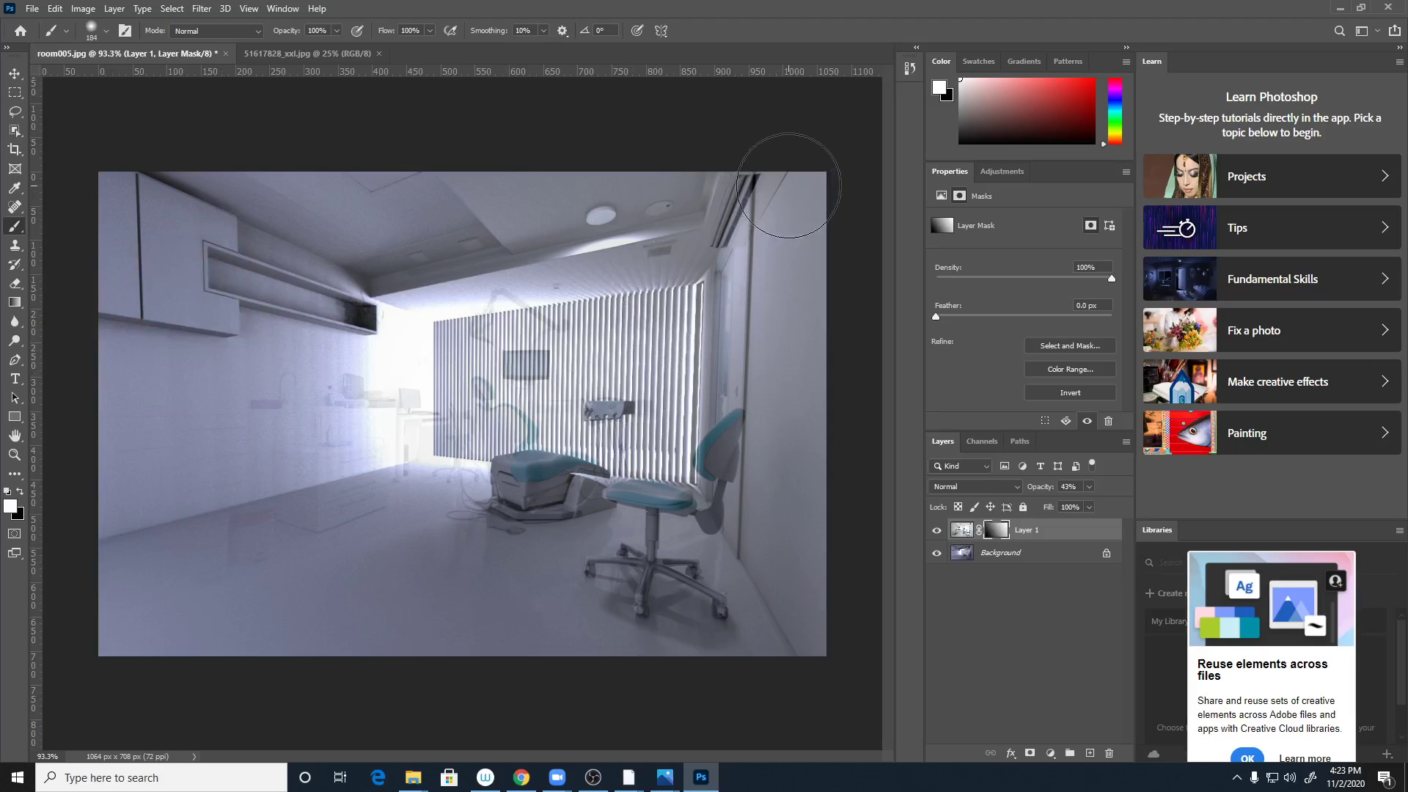
left_click_drag(789, 212, 802, 660)
mouse_move(715, 324)
left_mouse_down()
mouse_move(652, 522)
mouse_move(780, 257)
mouse_move(11, 44)
left_mouse_up()
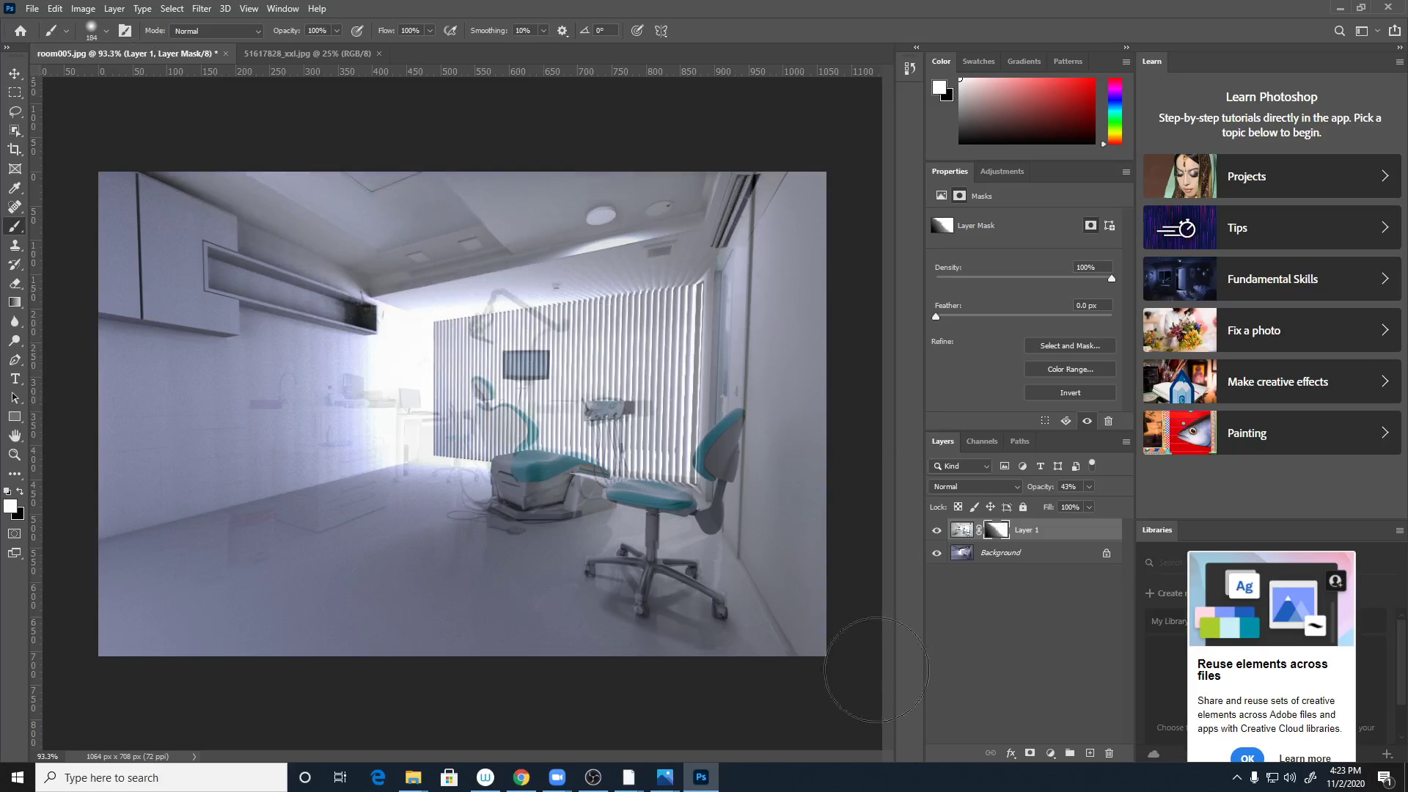
- Paint the mask over the central dental chair, cabinets and floor, then set opacity to 29%
left_click_drag(443, 385, 622, 590)
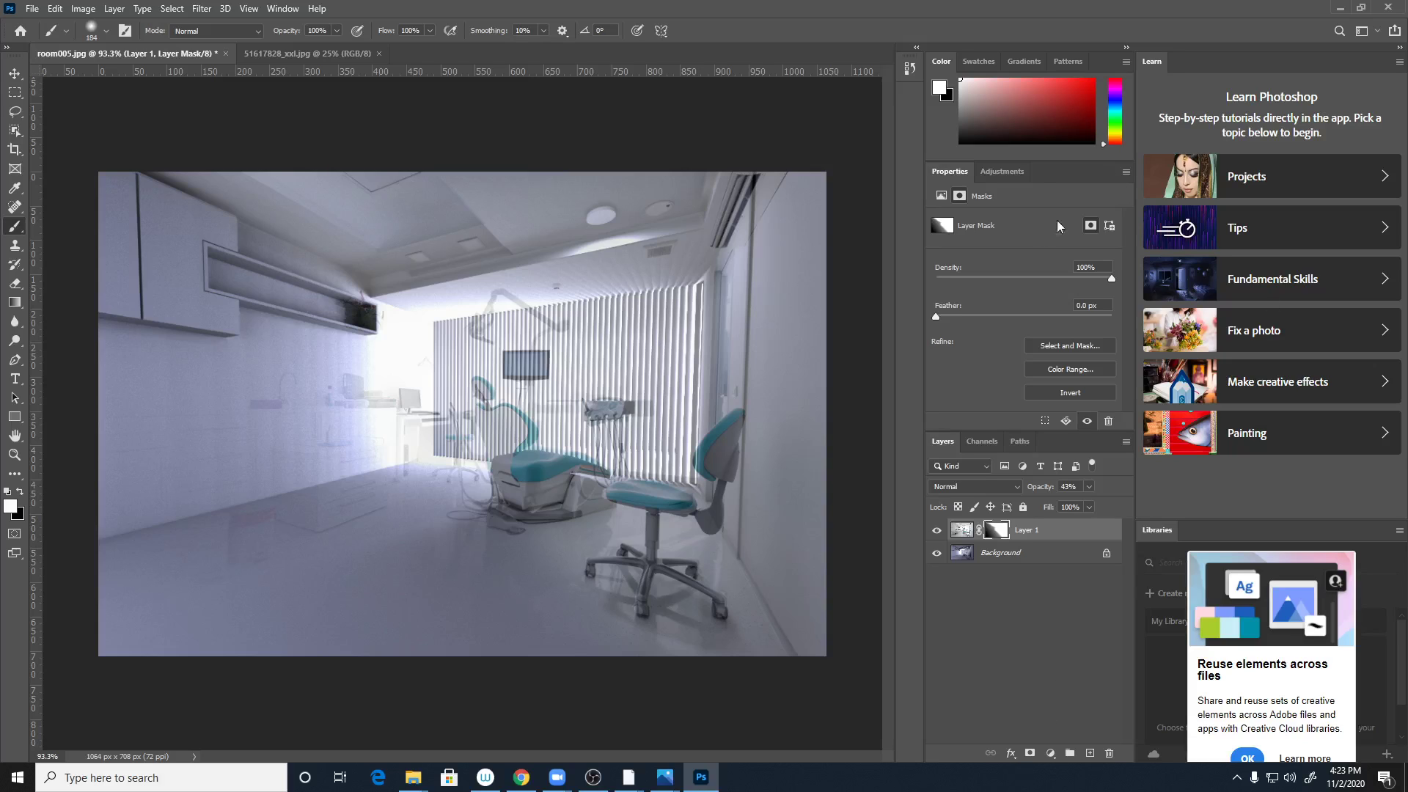
left_click_drag(550, 396, 670, 416)
left_click_drag(682, 487, 1133, 531)
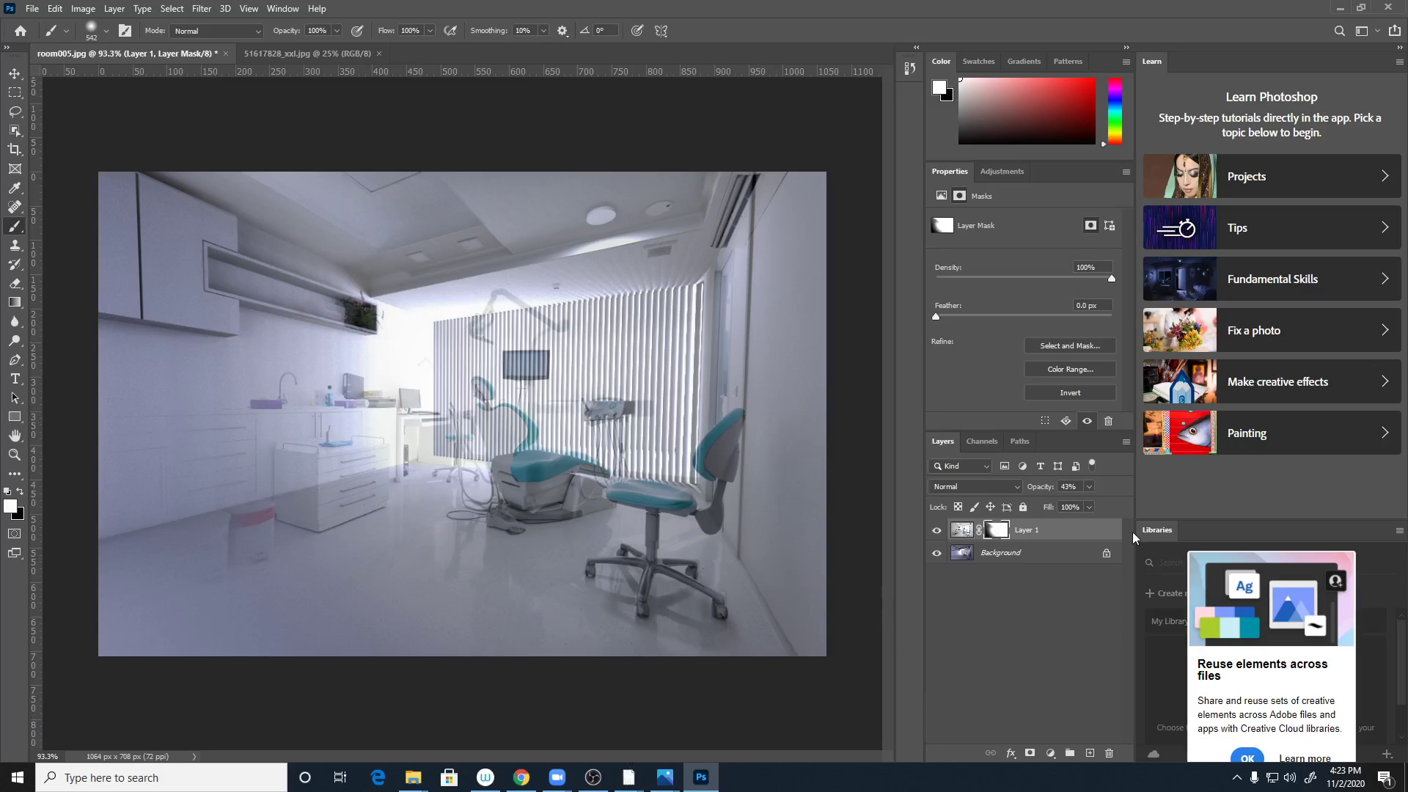
left_click_drag(1041, 490, 1033, 491)
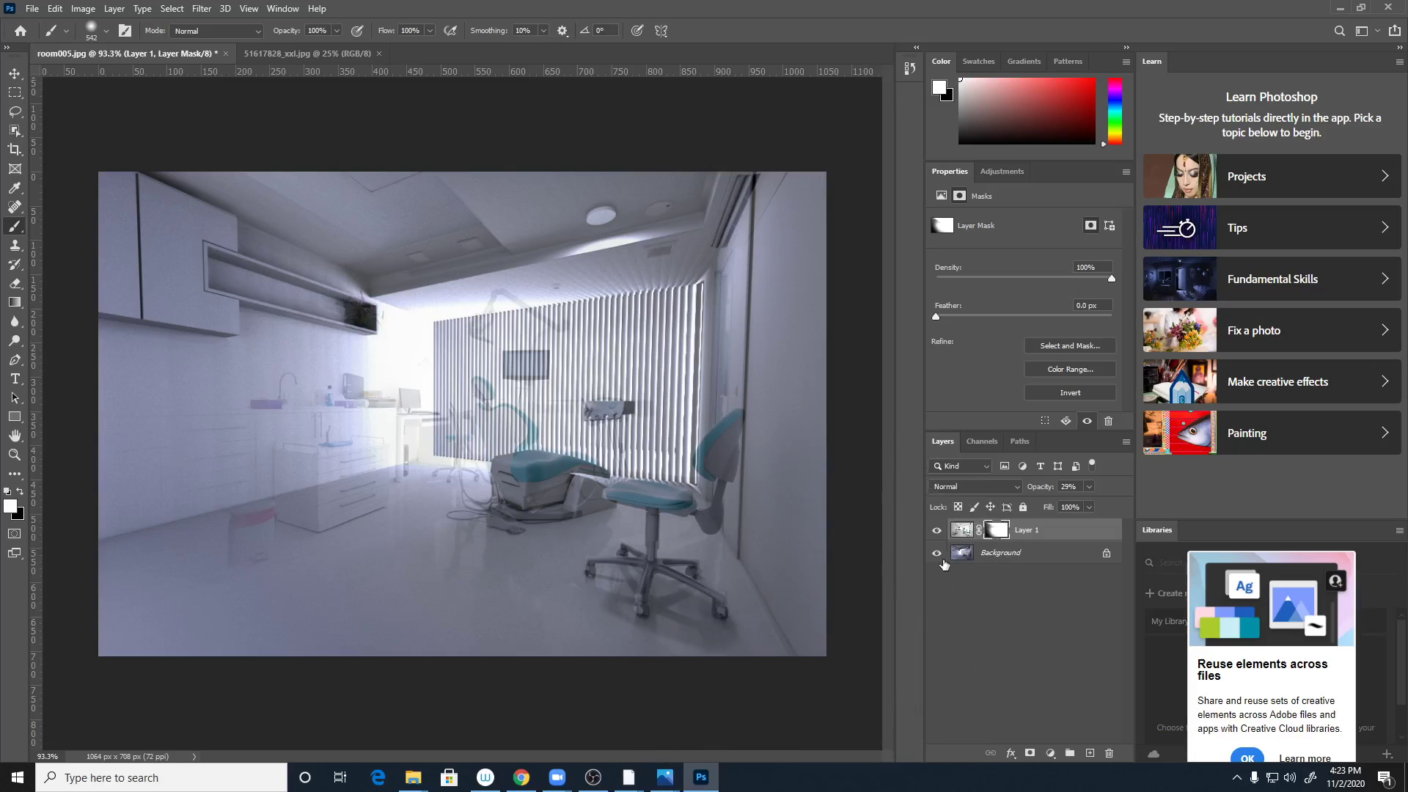
- Toggle Layer 1's visibility to compare, then start and cancel a cloud-document Save As
left_click(937, 531)
left_click(937, 531)
left_click(33, 8)
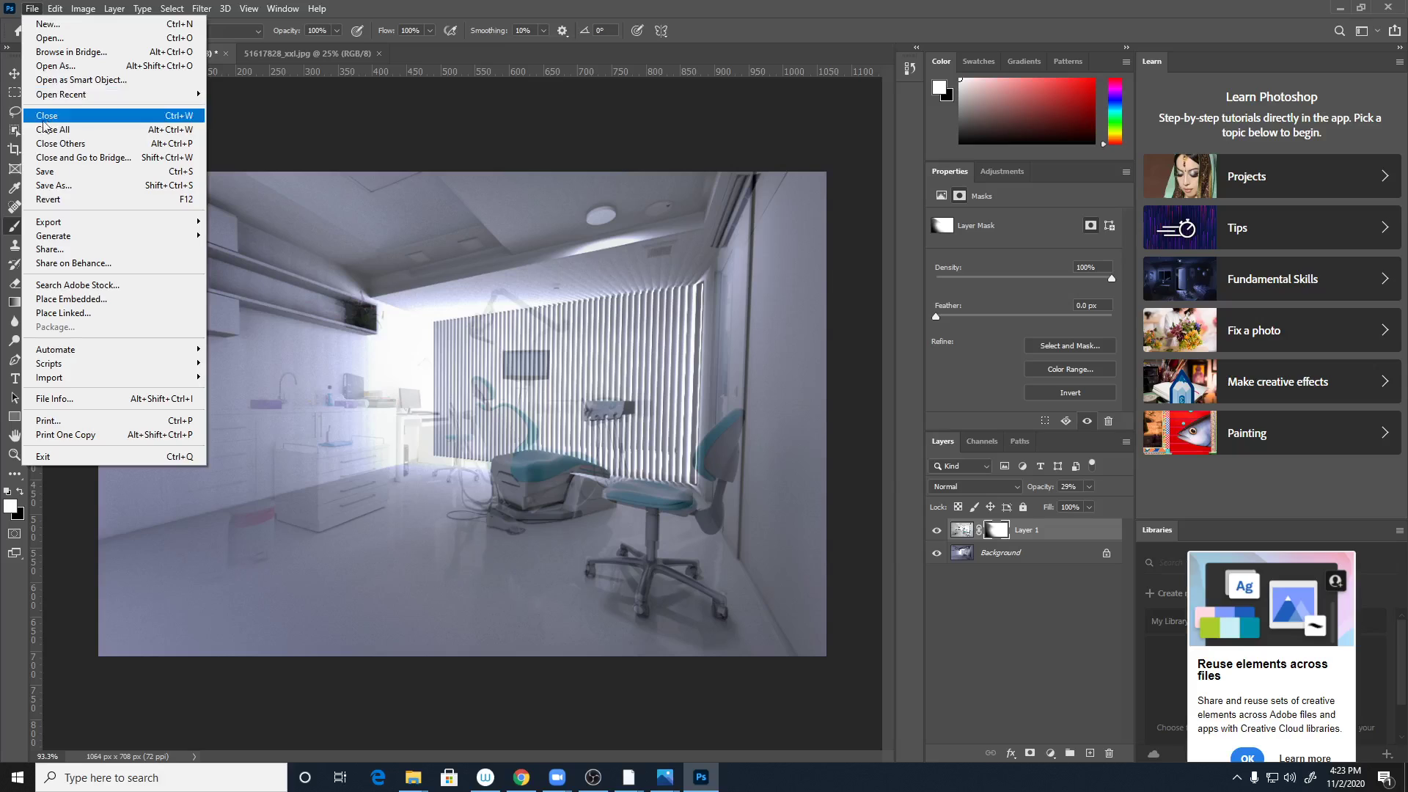
left_click(53, 186)
left_click(522, 520)
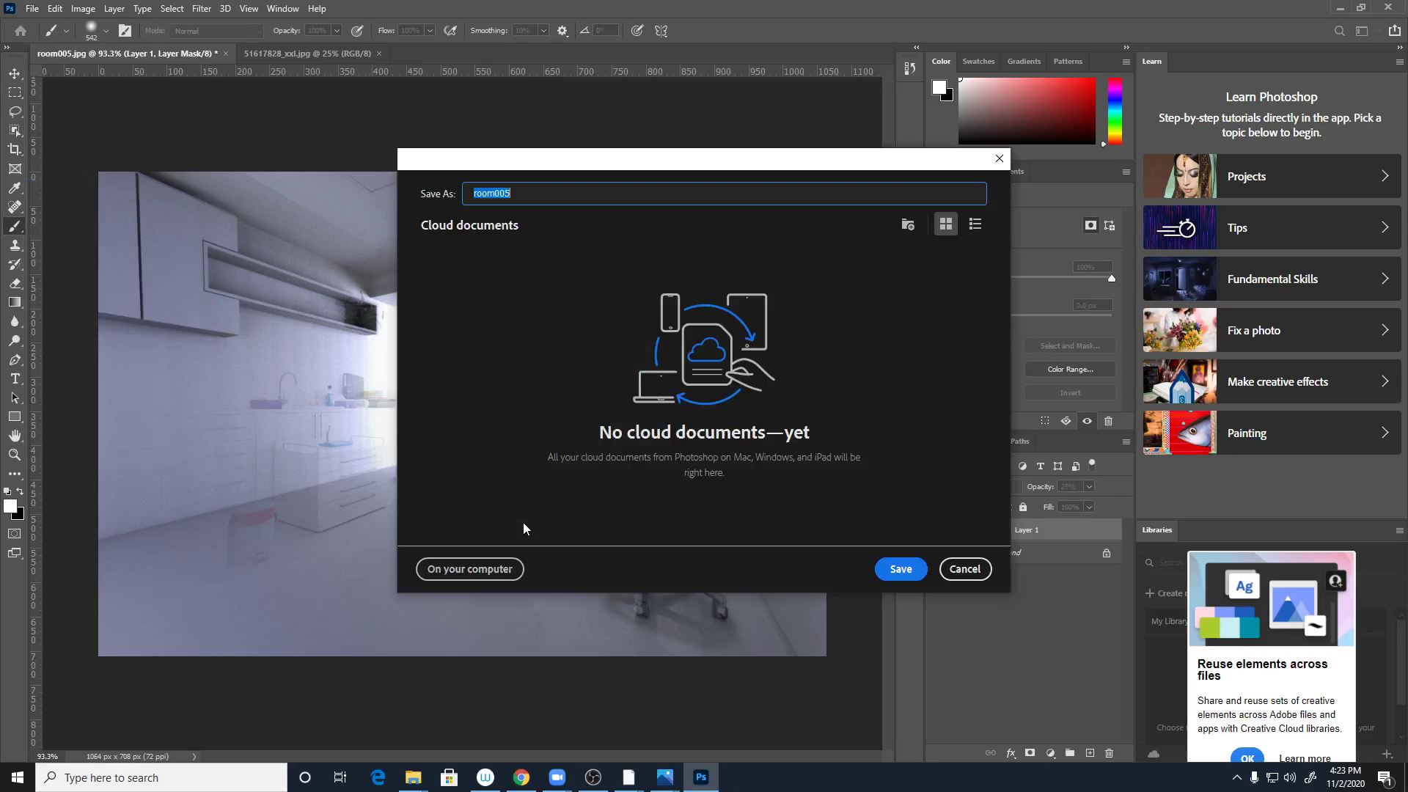
left_click(965, 569)
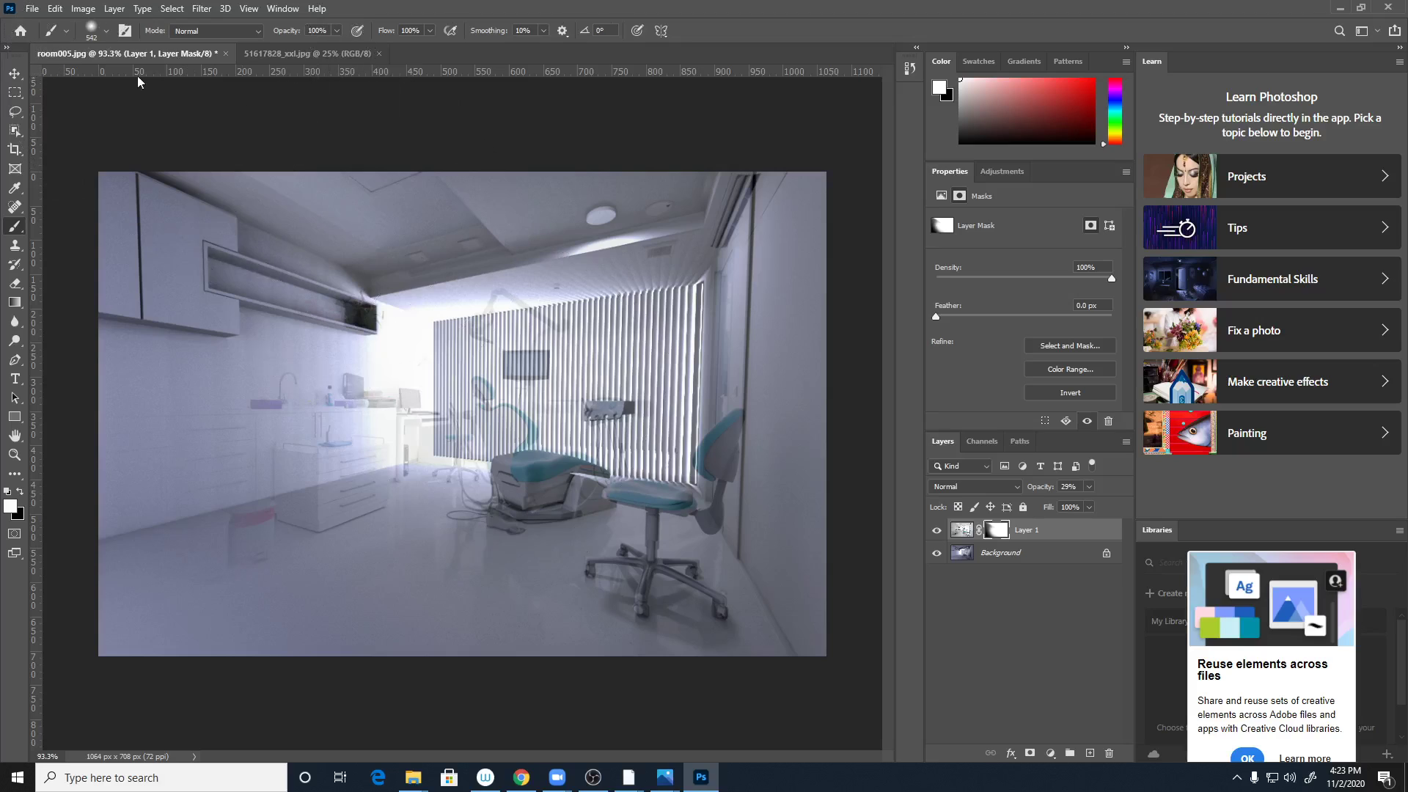
- Save the composite on the computer as MyComp.psd, accepting the Photoshop format options
left_click(33, 9)
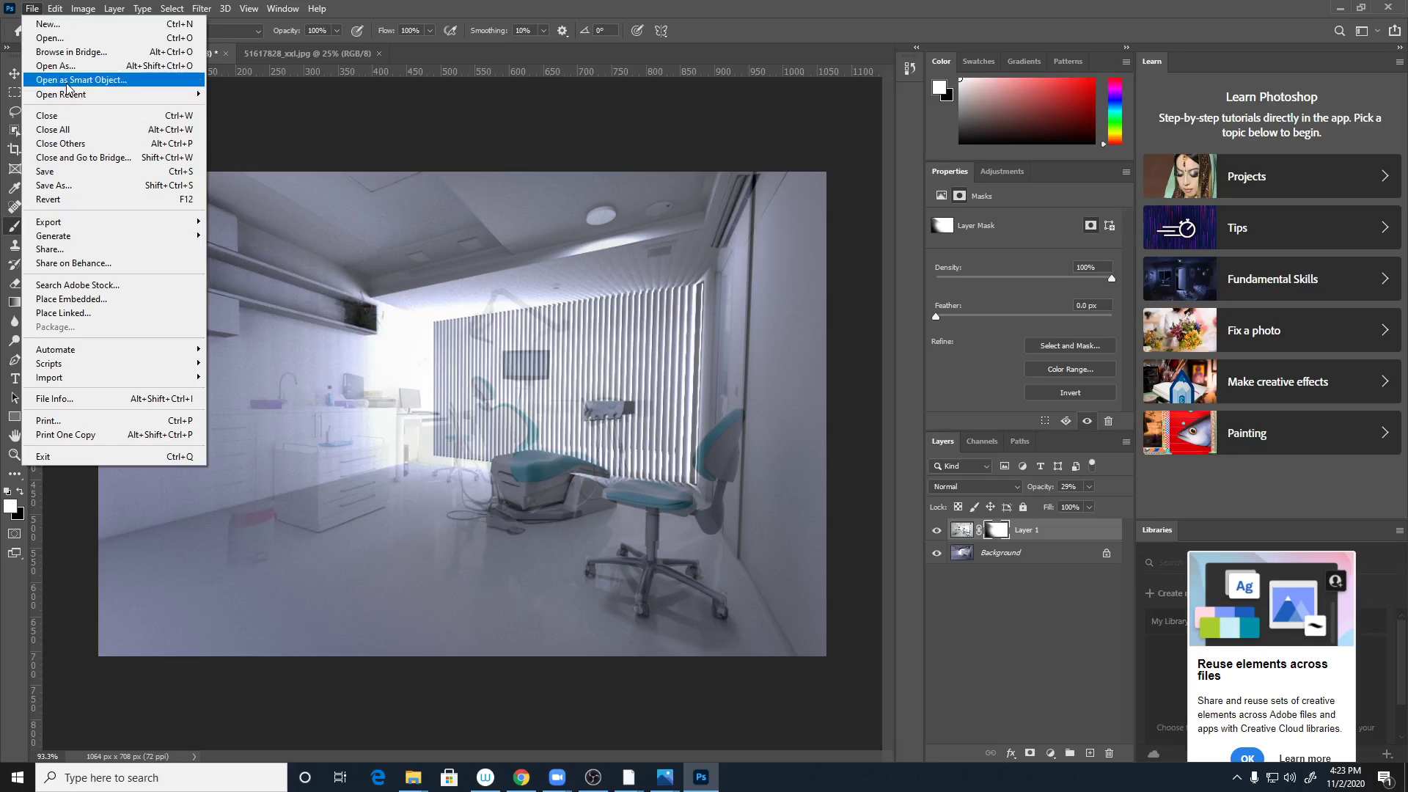
left_click(103, 185)
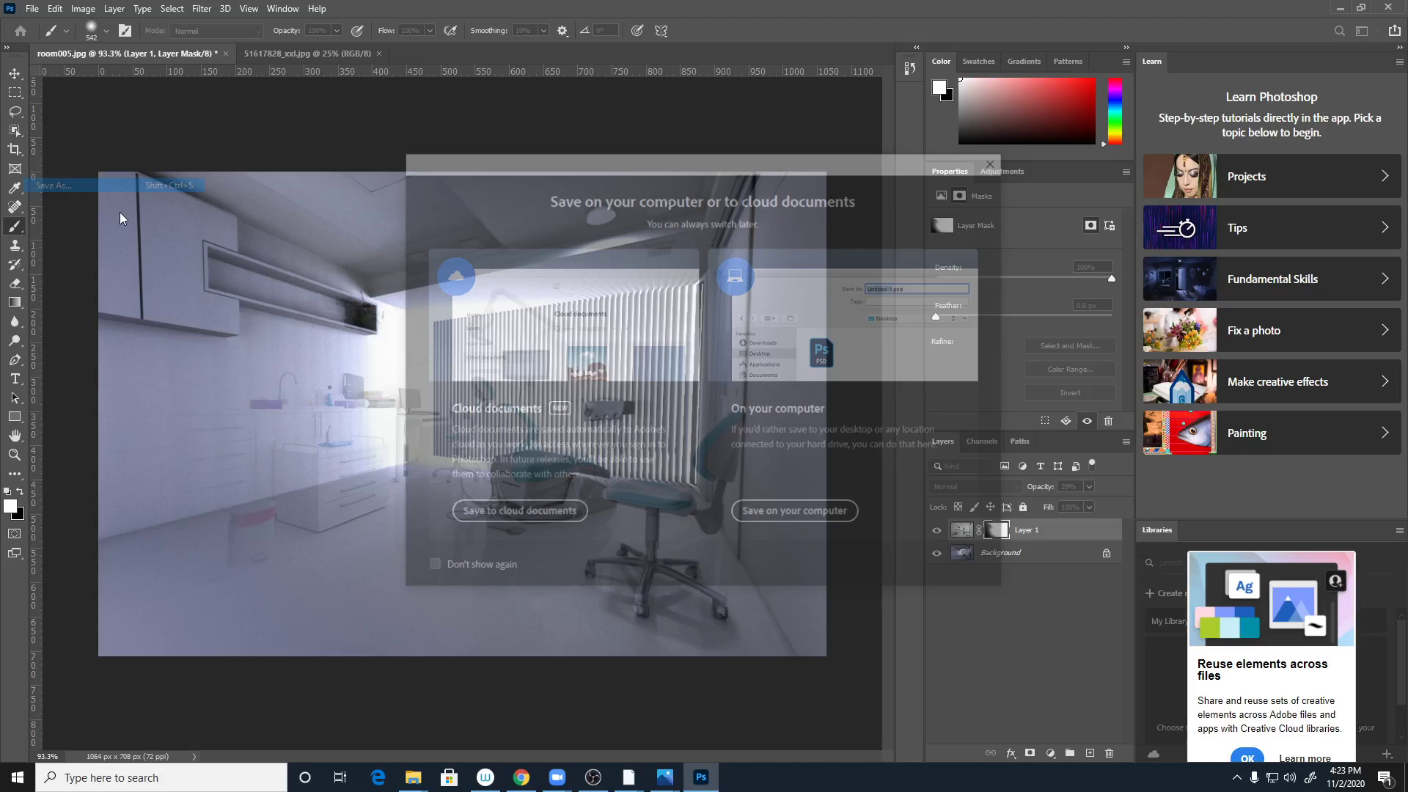
left_click(755, 515)
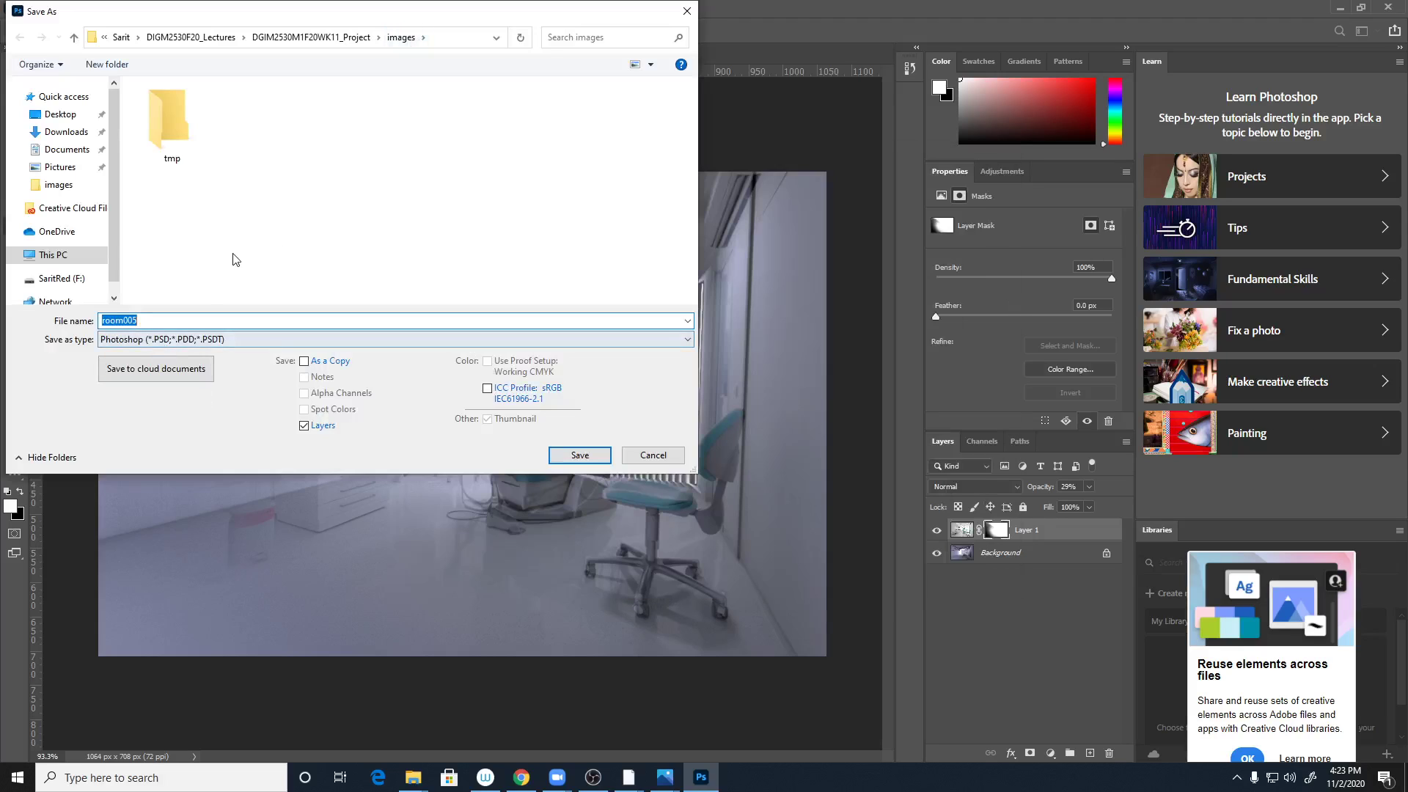
type("MyCo")
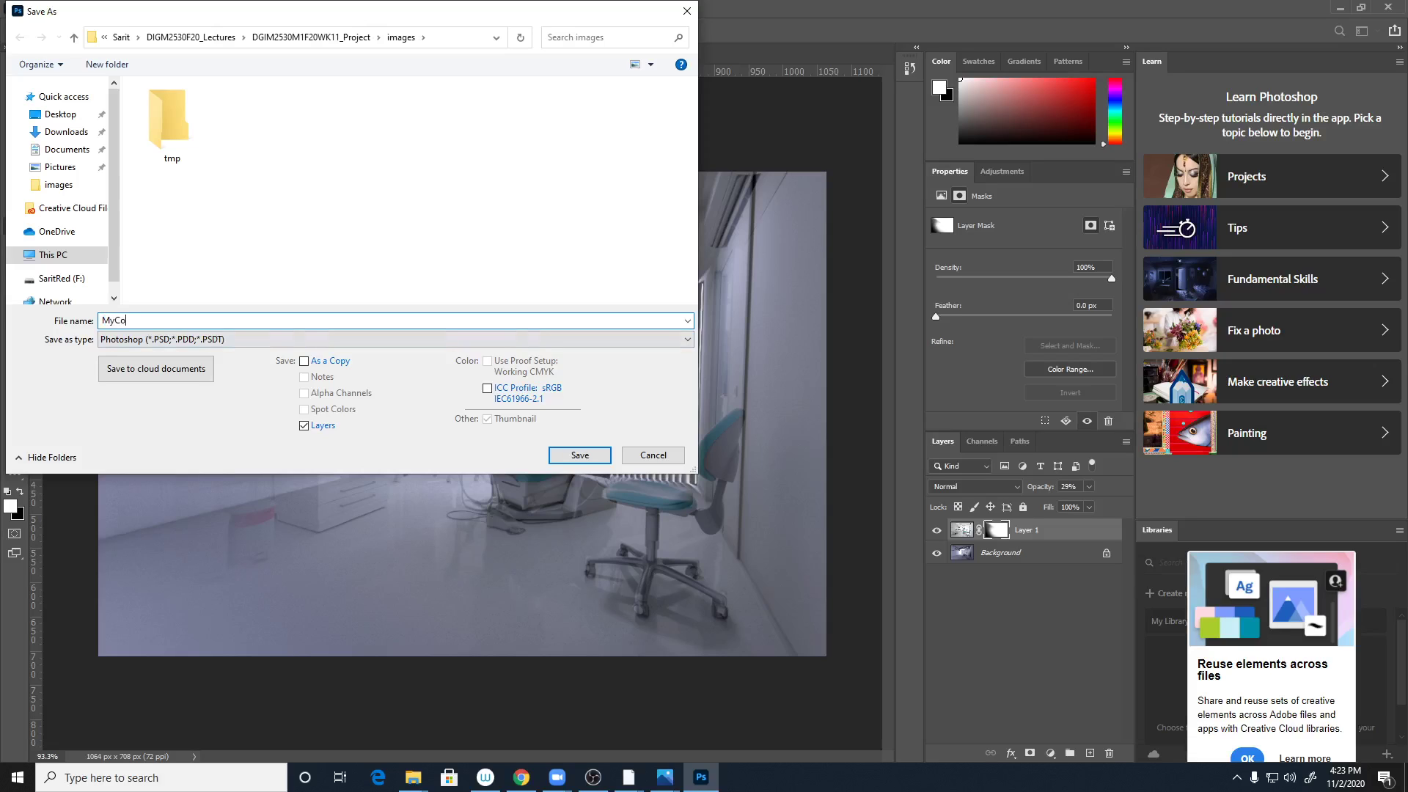
type("mp")
key("Return")
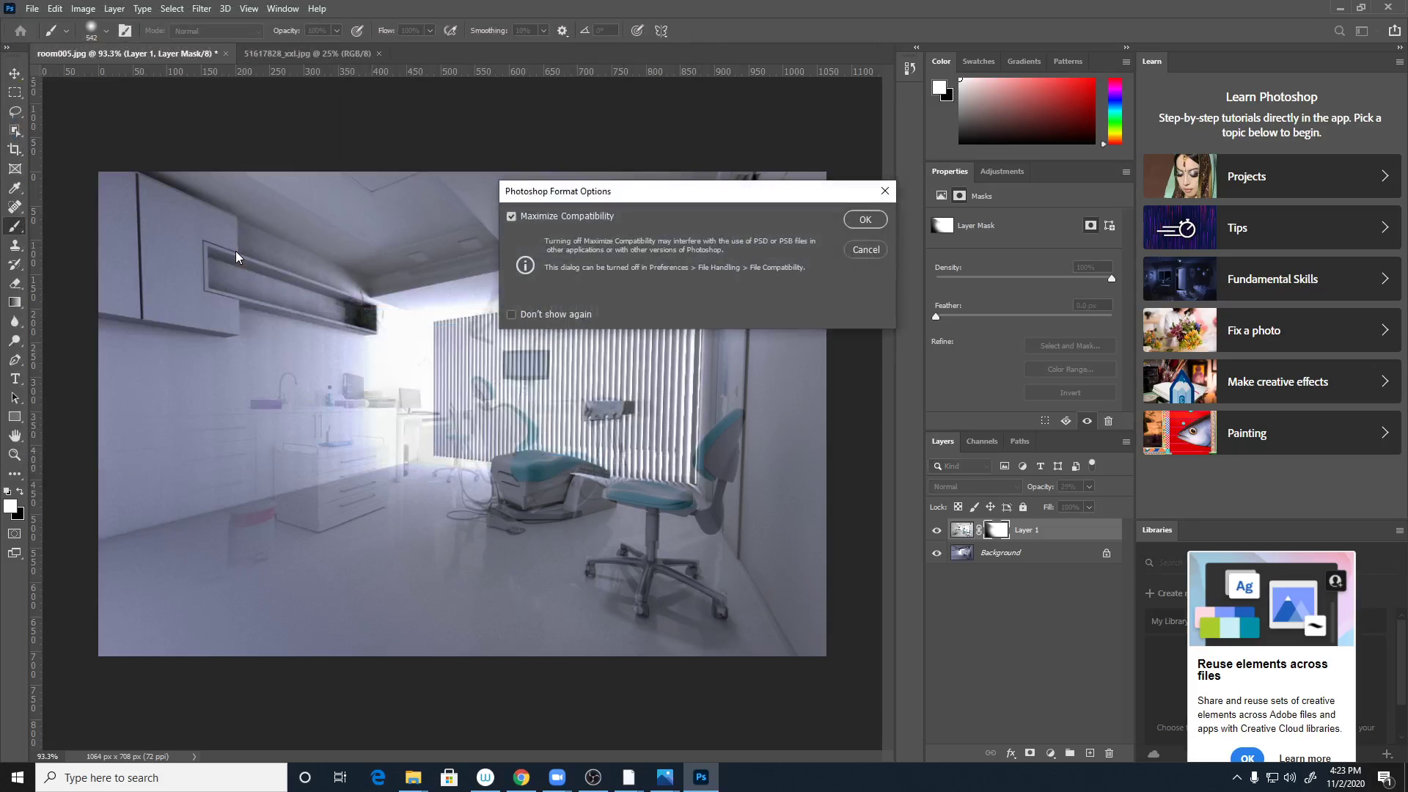
left_click(865, 220)
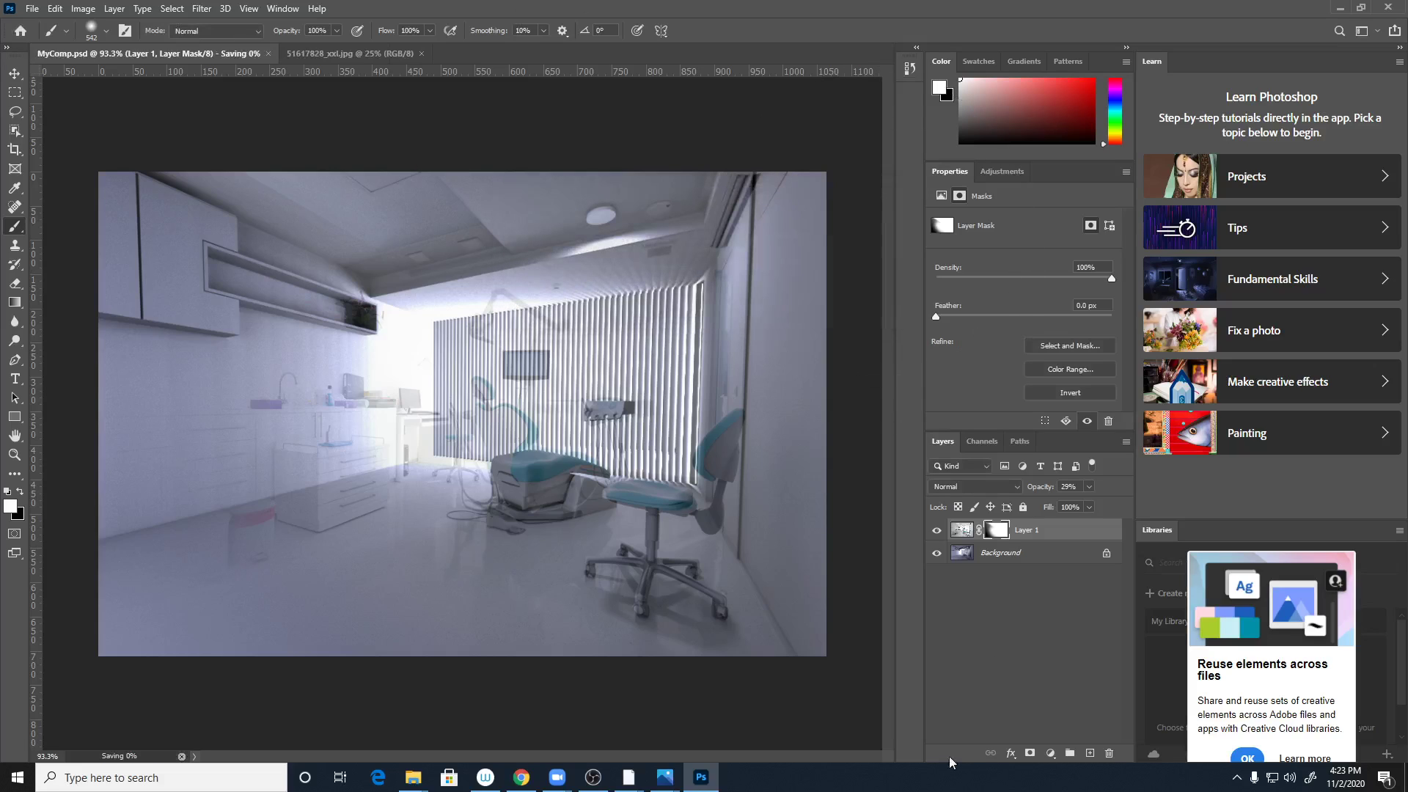
left_click(594, 775)
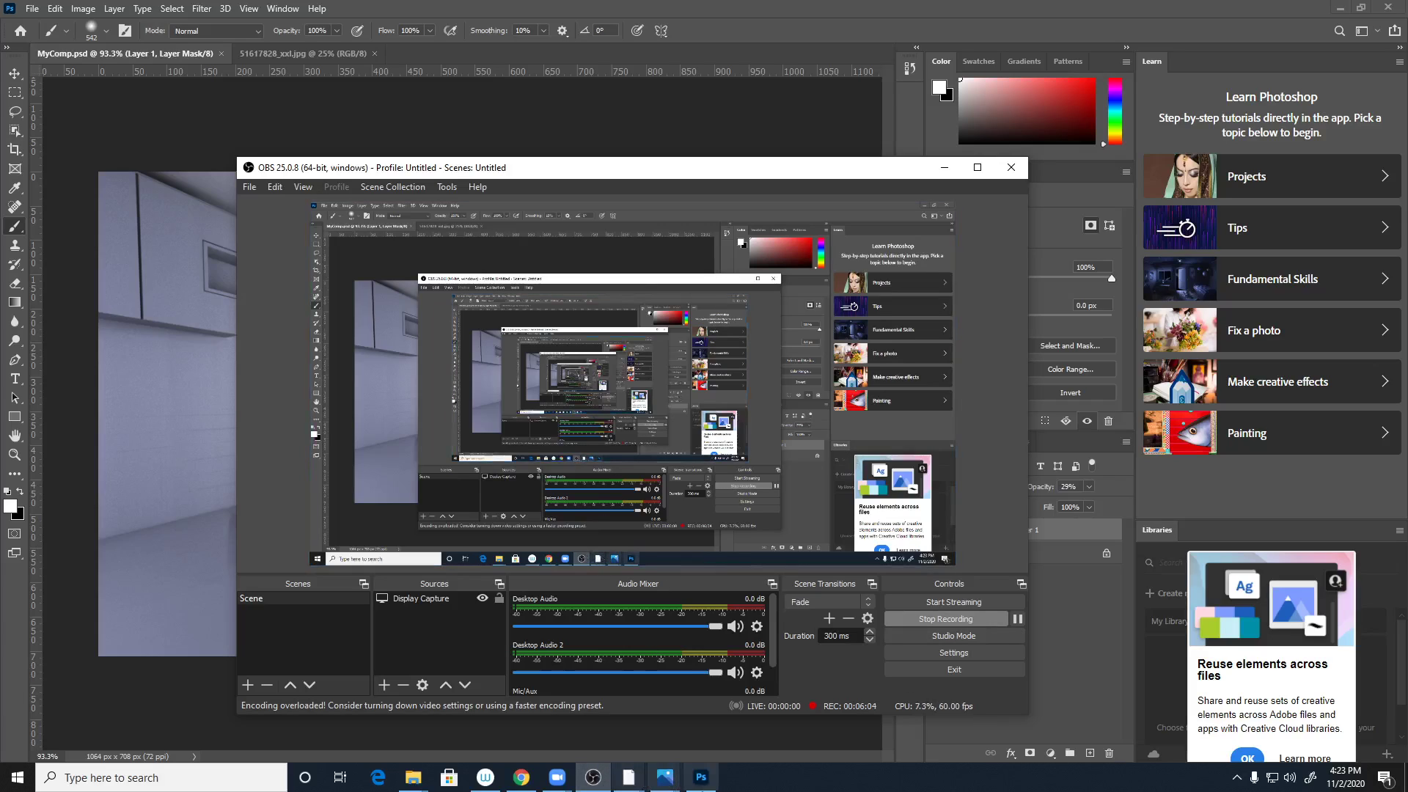
mouse_move(628, 777)
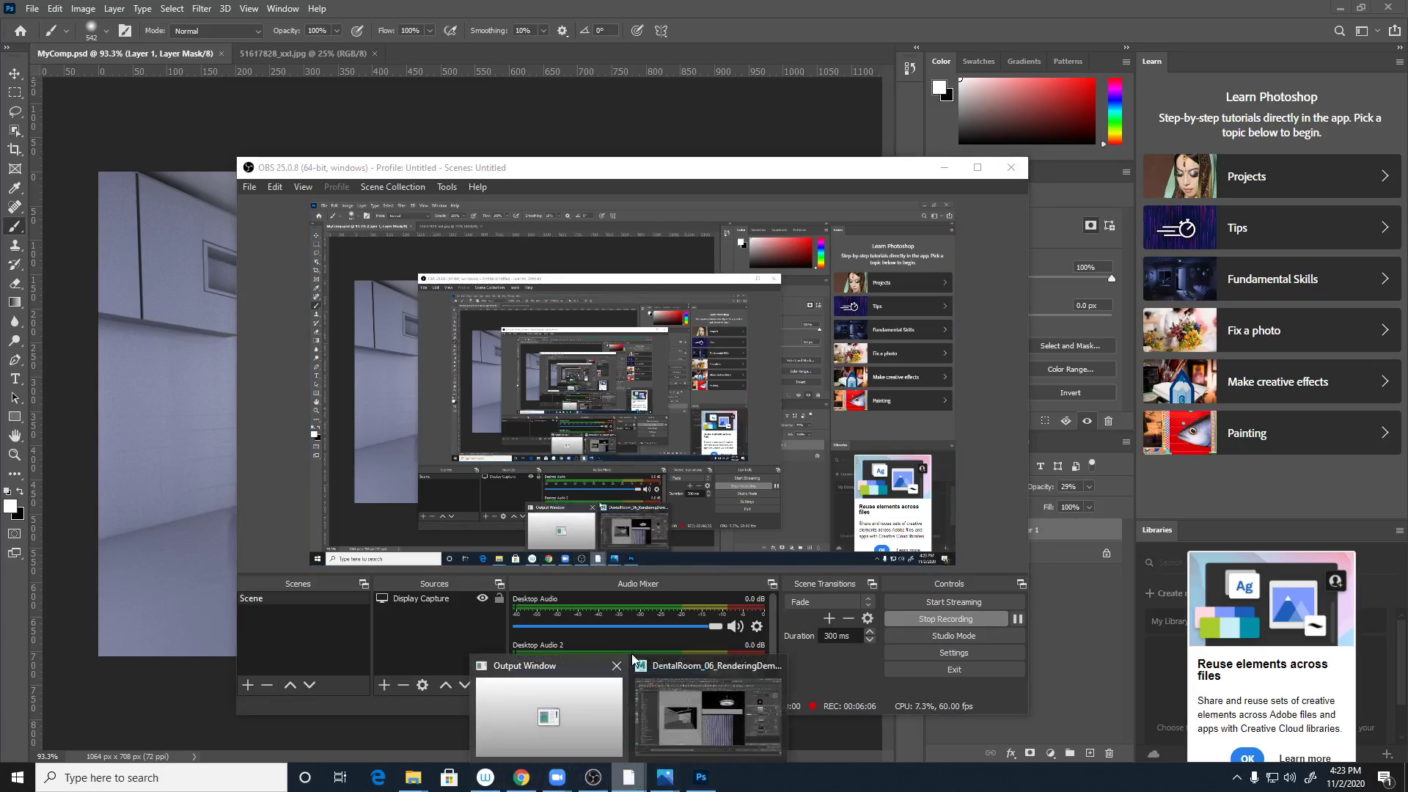
- Switch from OBS to the Maya window showing the Arnold RenderView at 2128 × 1416
left_click(692, 726)
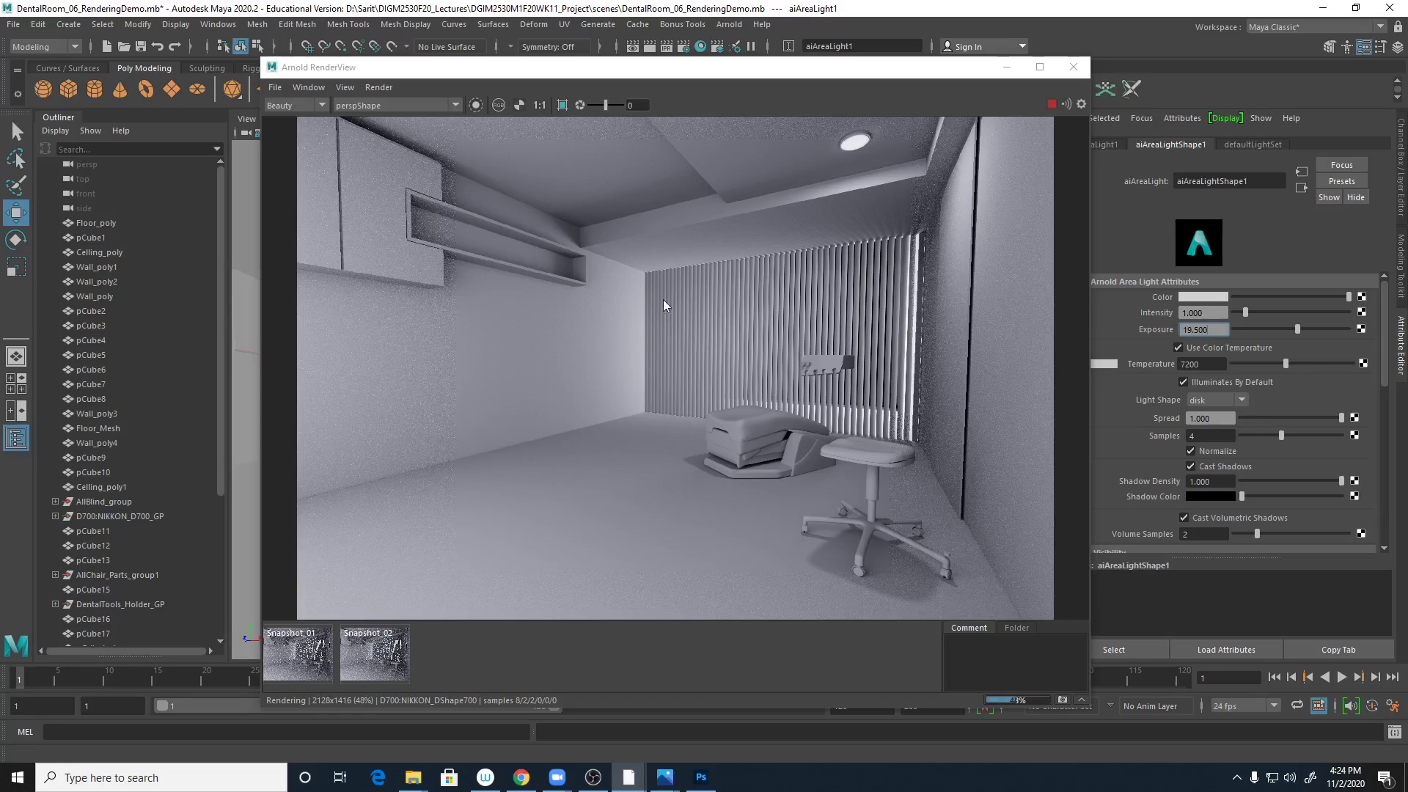
- Reposition and enlarge the Arnold RenderView, open Hypershade, then switch to the Chrome project page
mouse_move(830, 76)
left_mouse_down()
mouse_move(693, 257)
mouse_move(408, 404)
left_mouse_up()
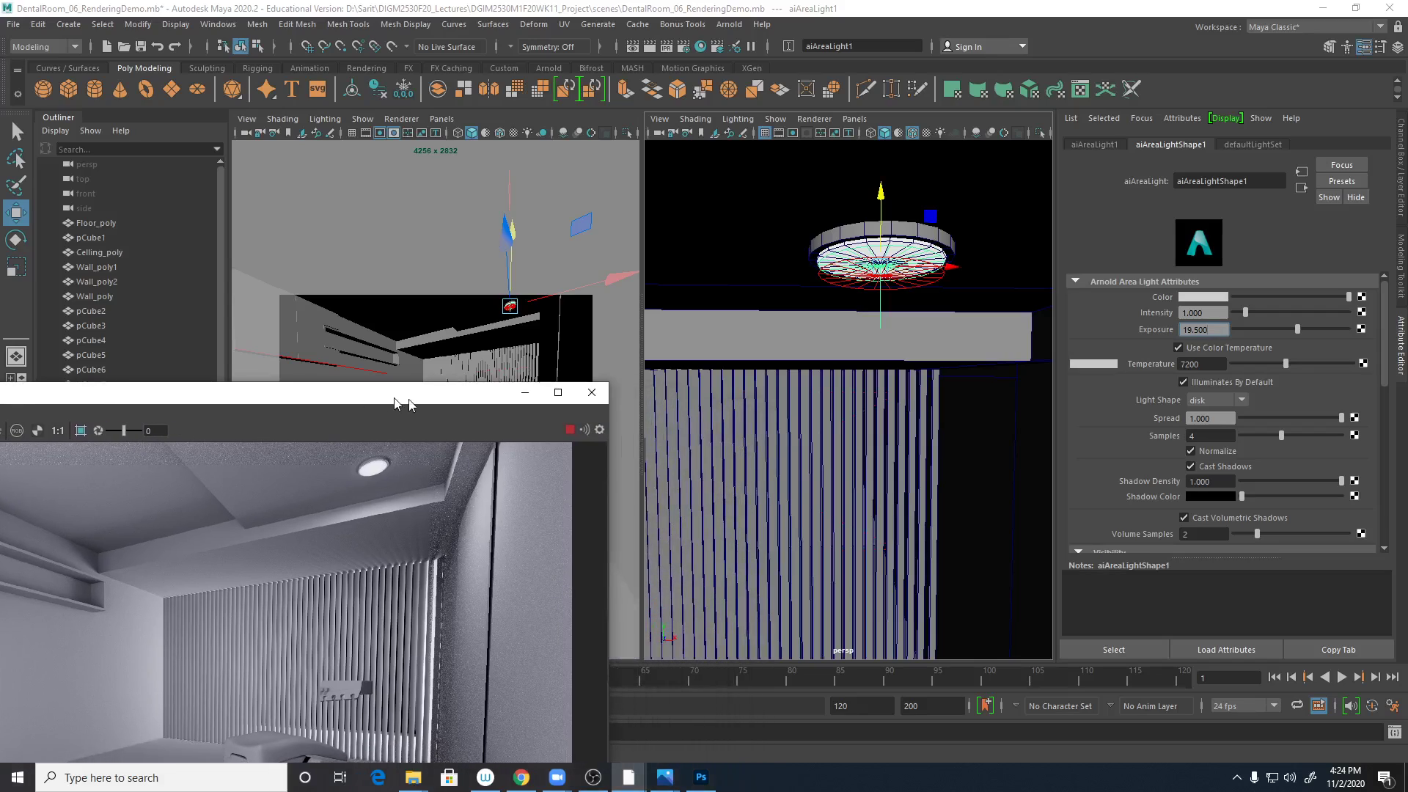
double_click(421, 393)
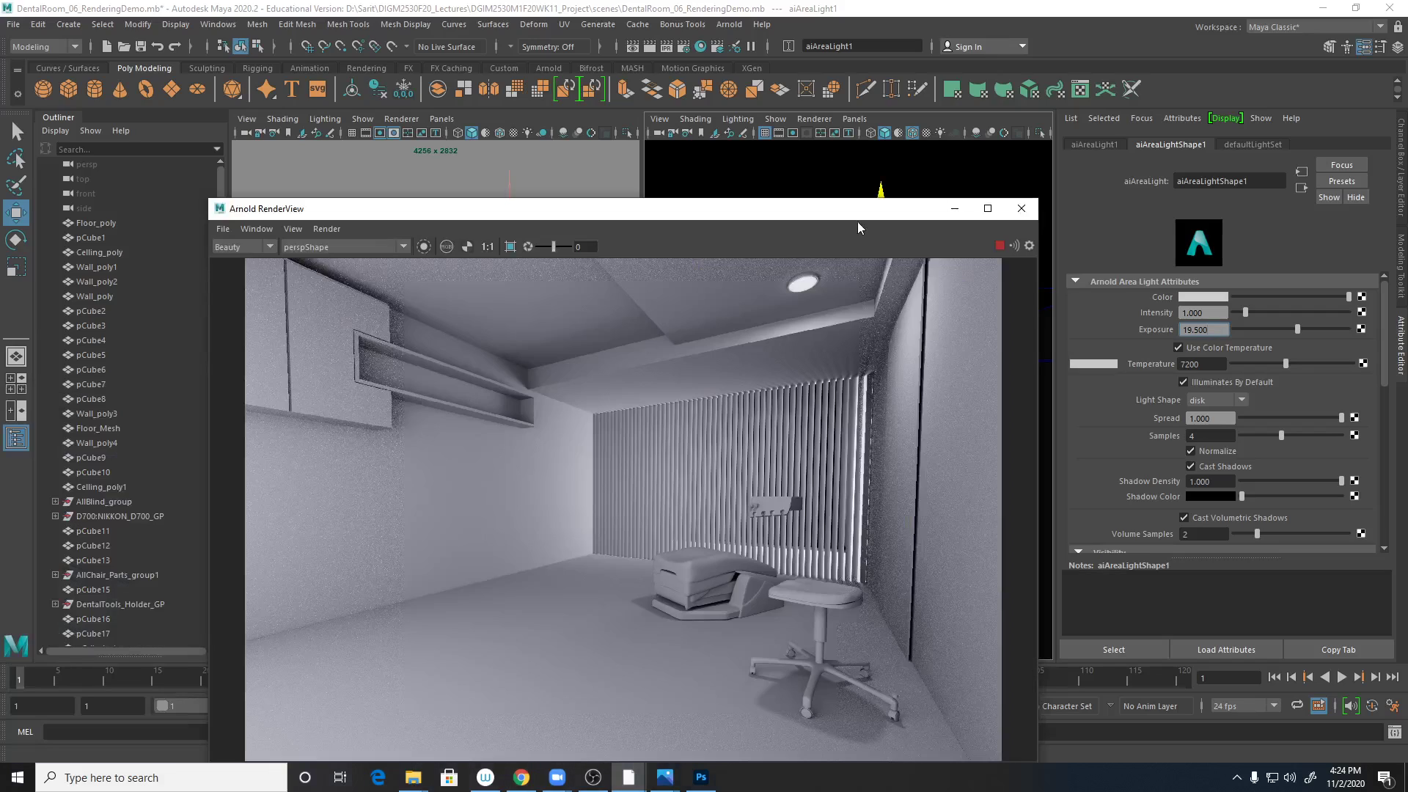
left_click_drag(788, 221, 855, 186)
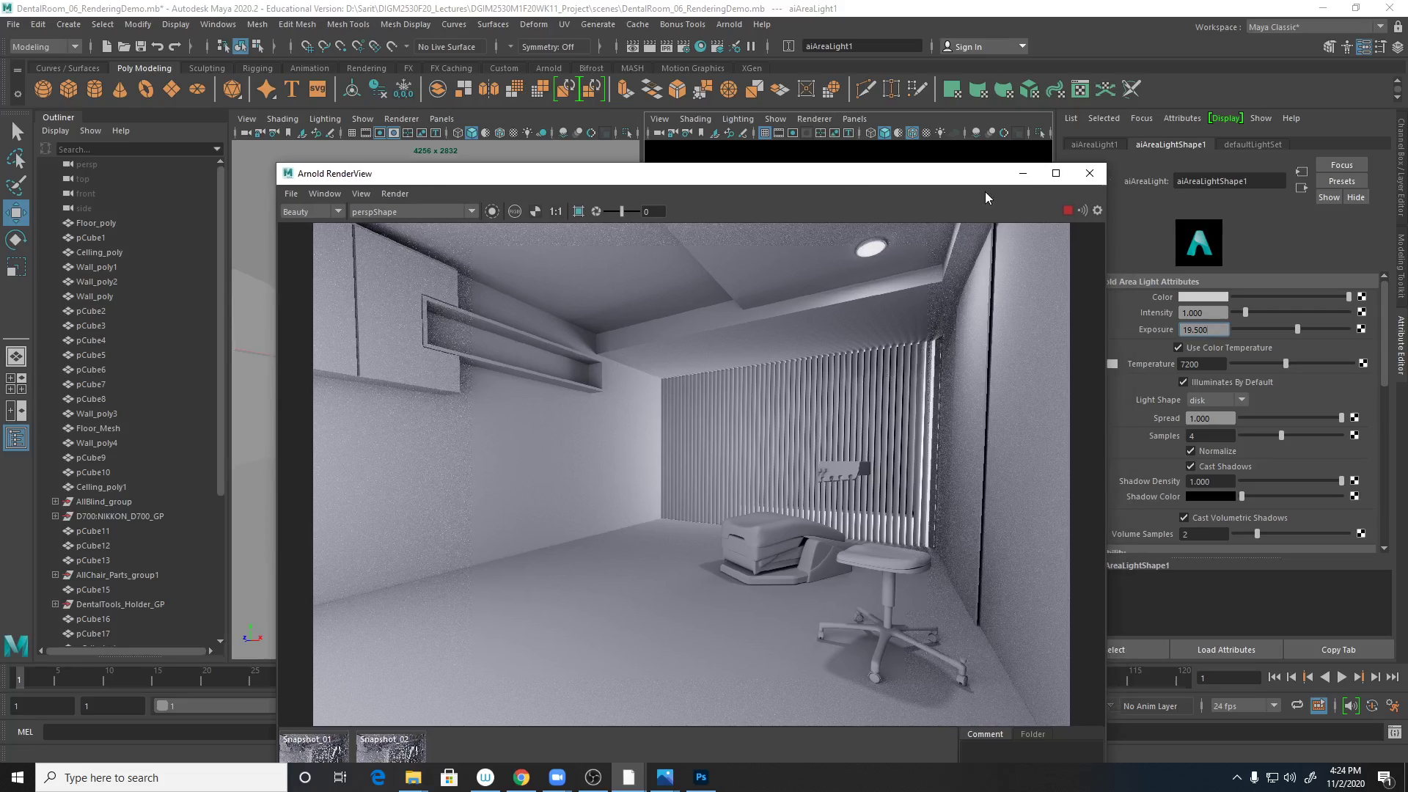
left_click(700, 48)
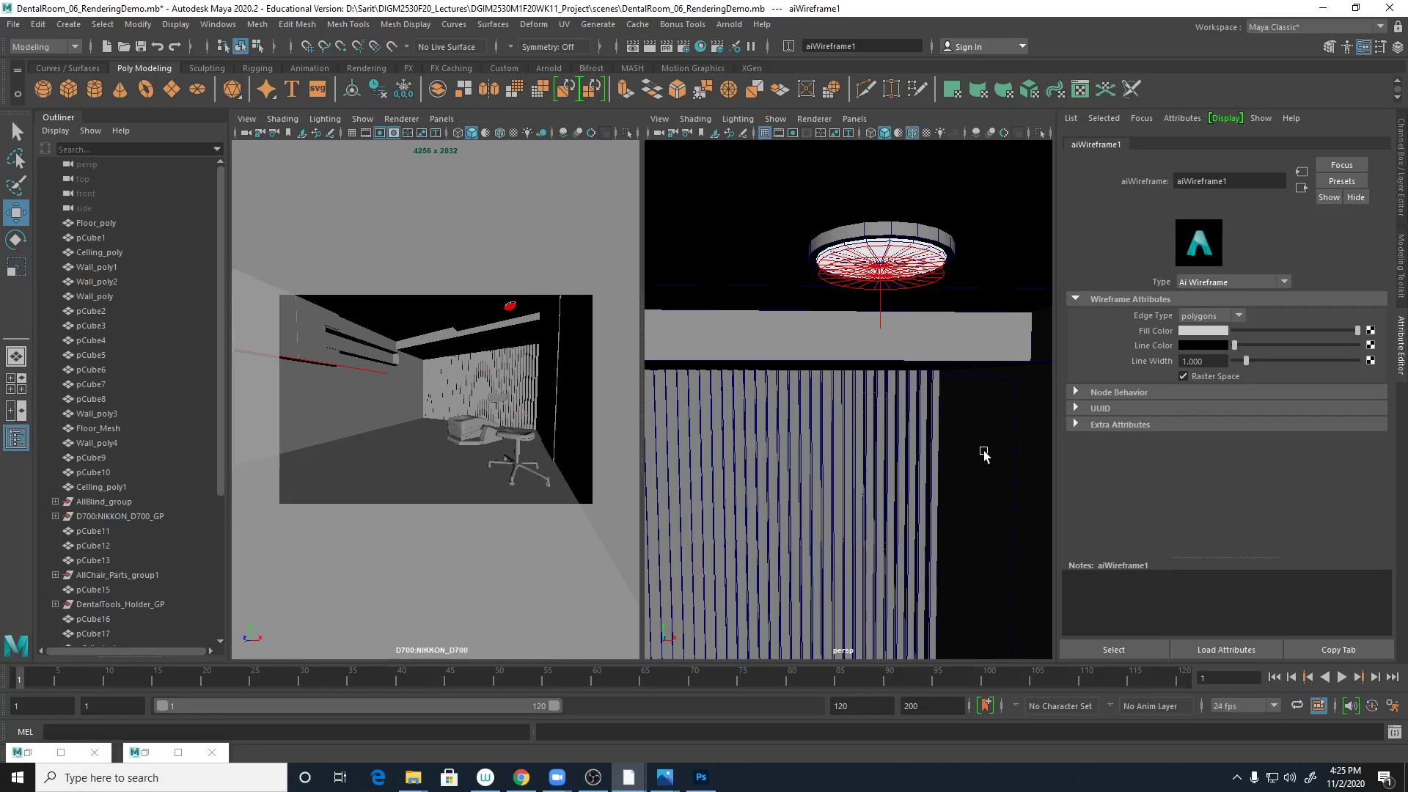
key("alt+Tab")
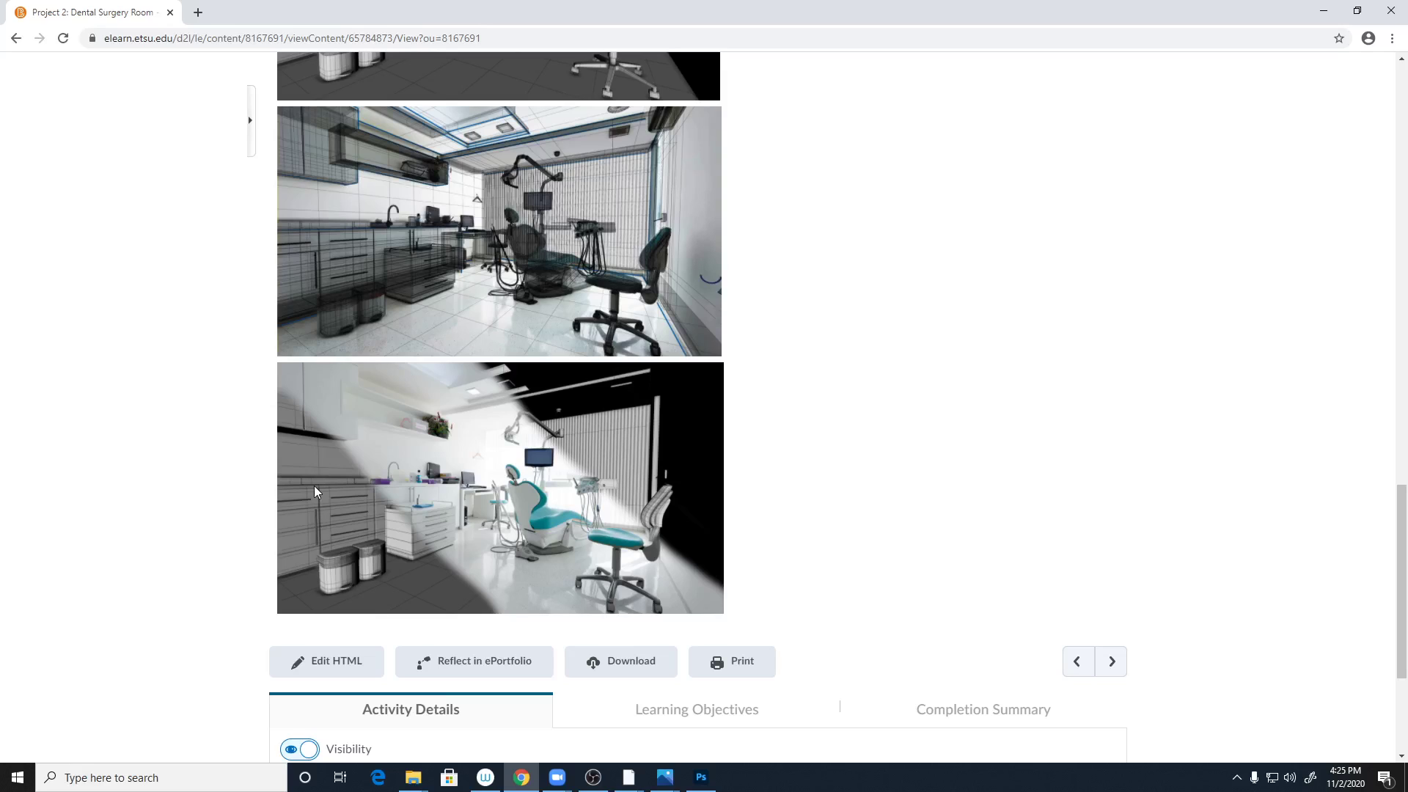
- Scroll up through the course page's reference renders, then minimize Chrome to return to Photoshop
scroll(821, 470, "up", 3)
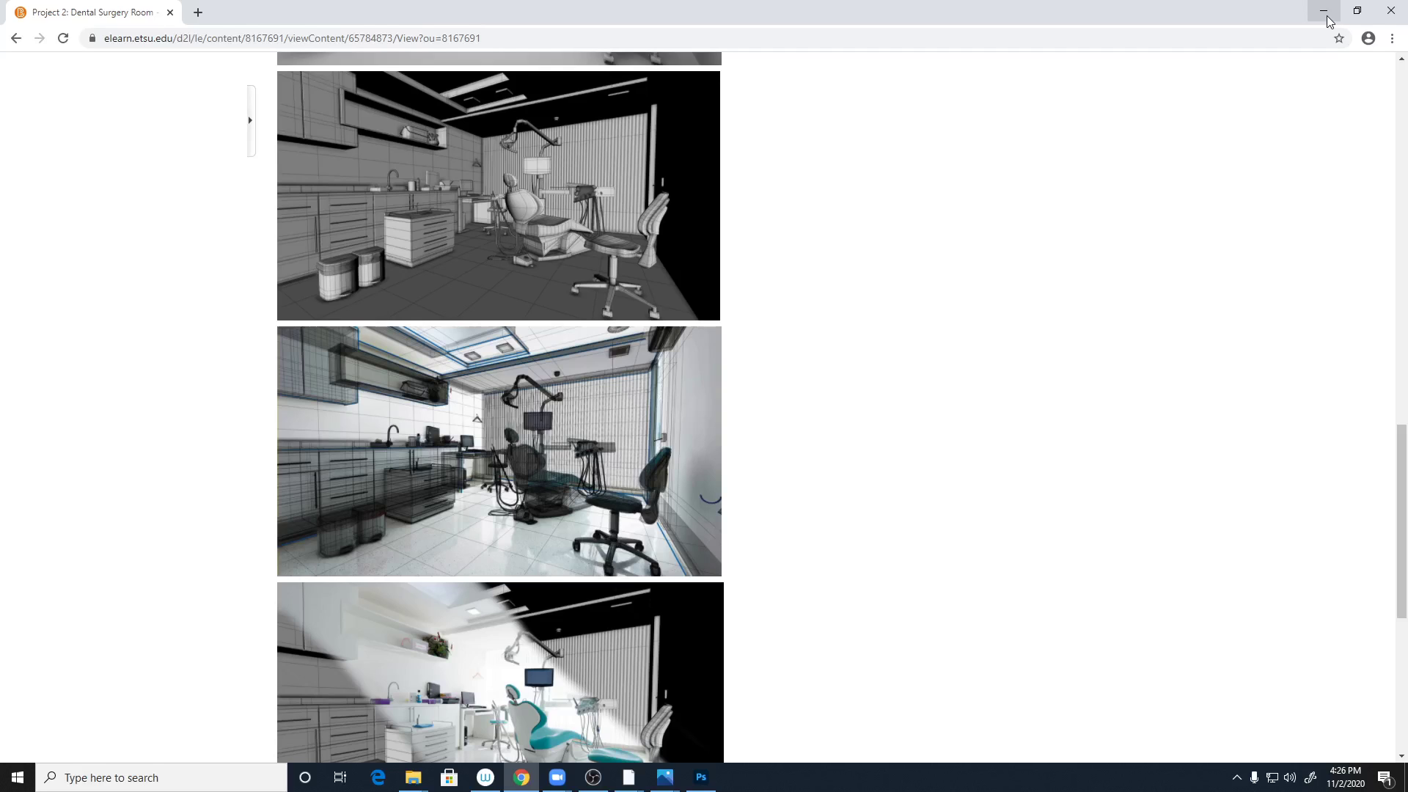
left_click(1326, 16)
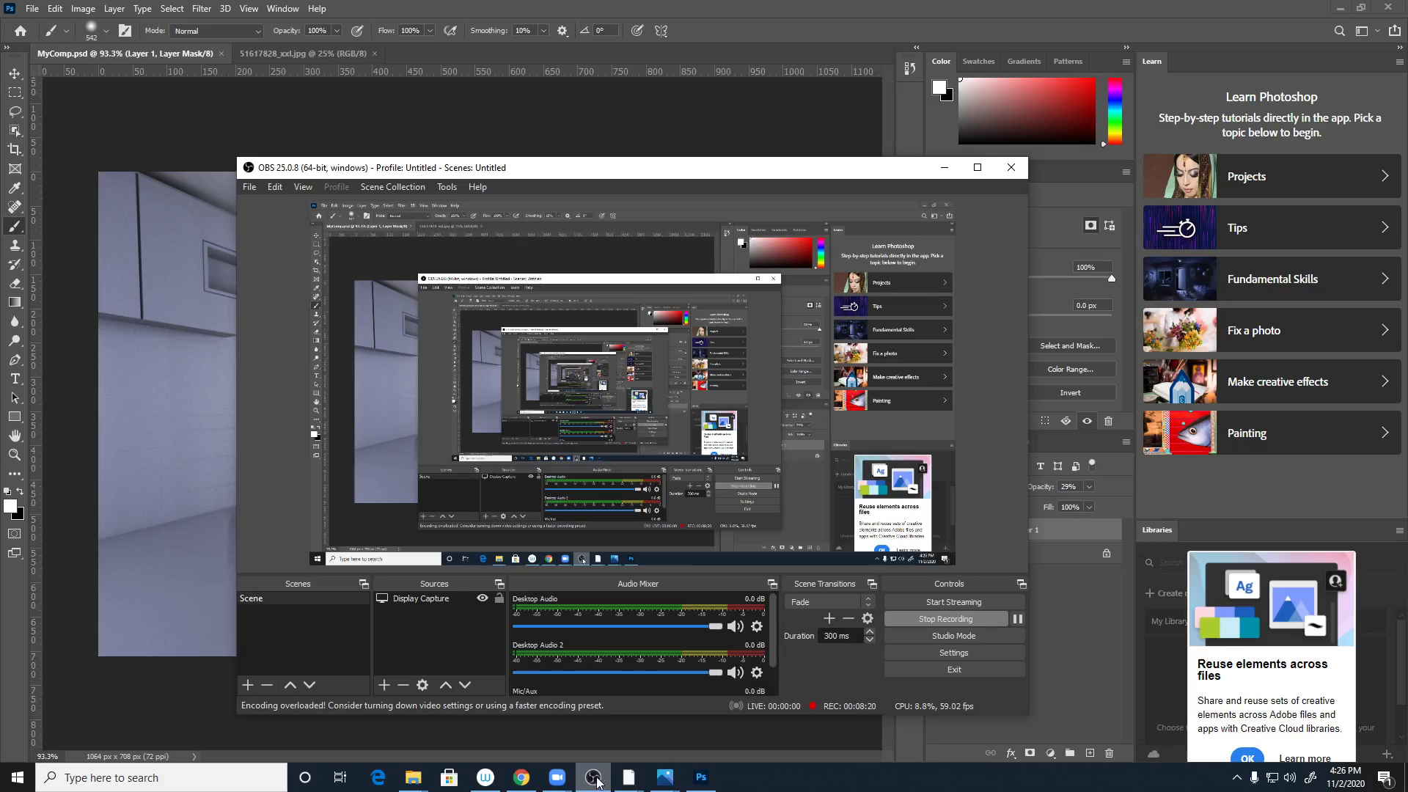